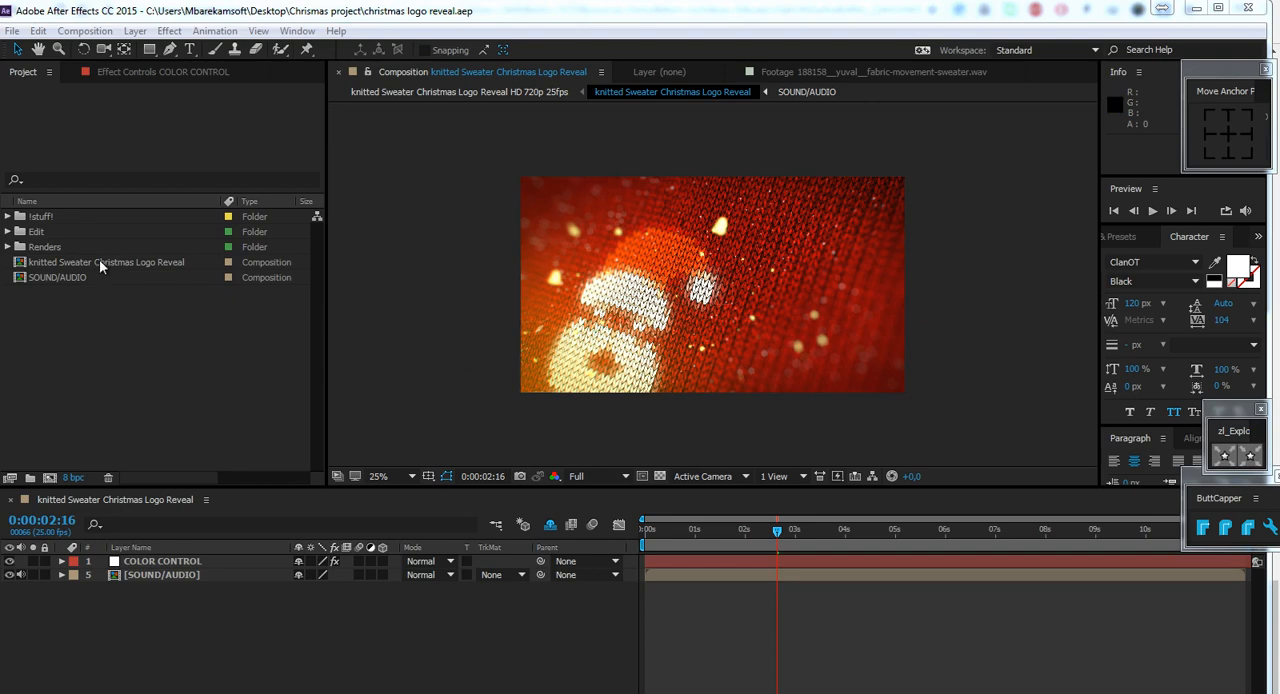
Expand the Edit folder and its Text Holders subfolder in the project.
click(40, 232)
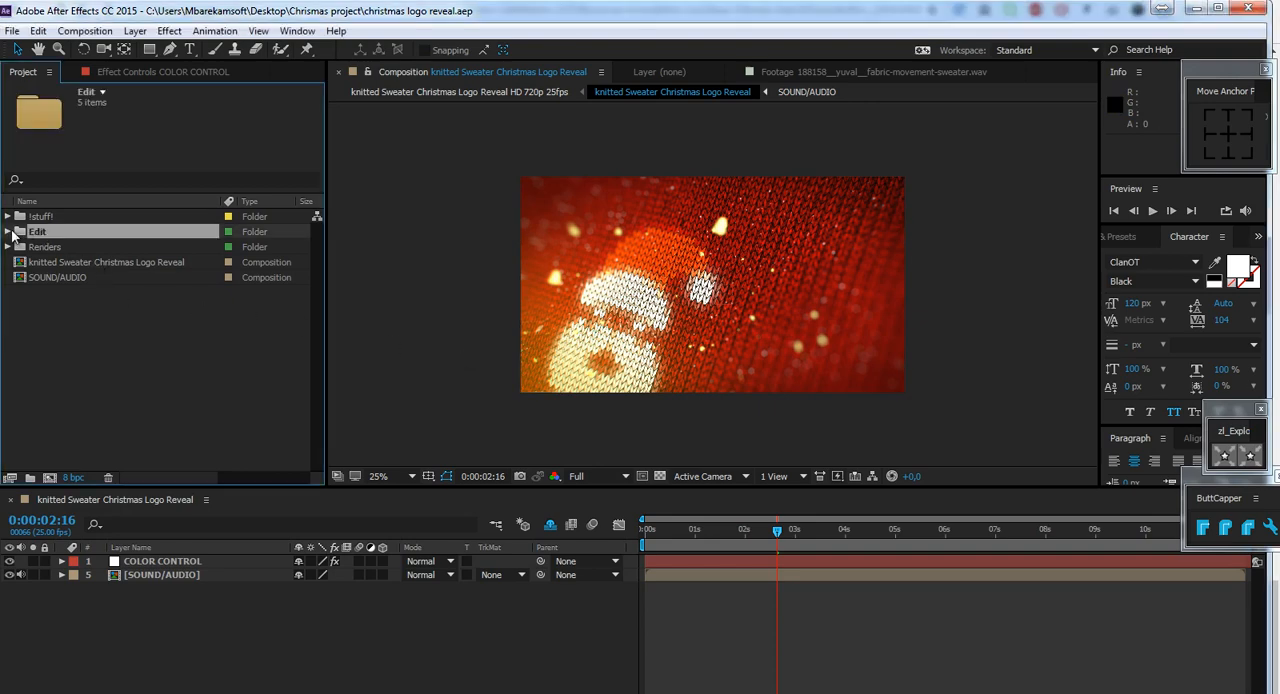
click(8, 231)
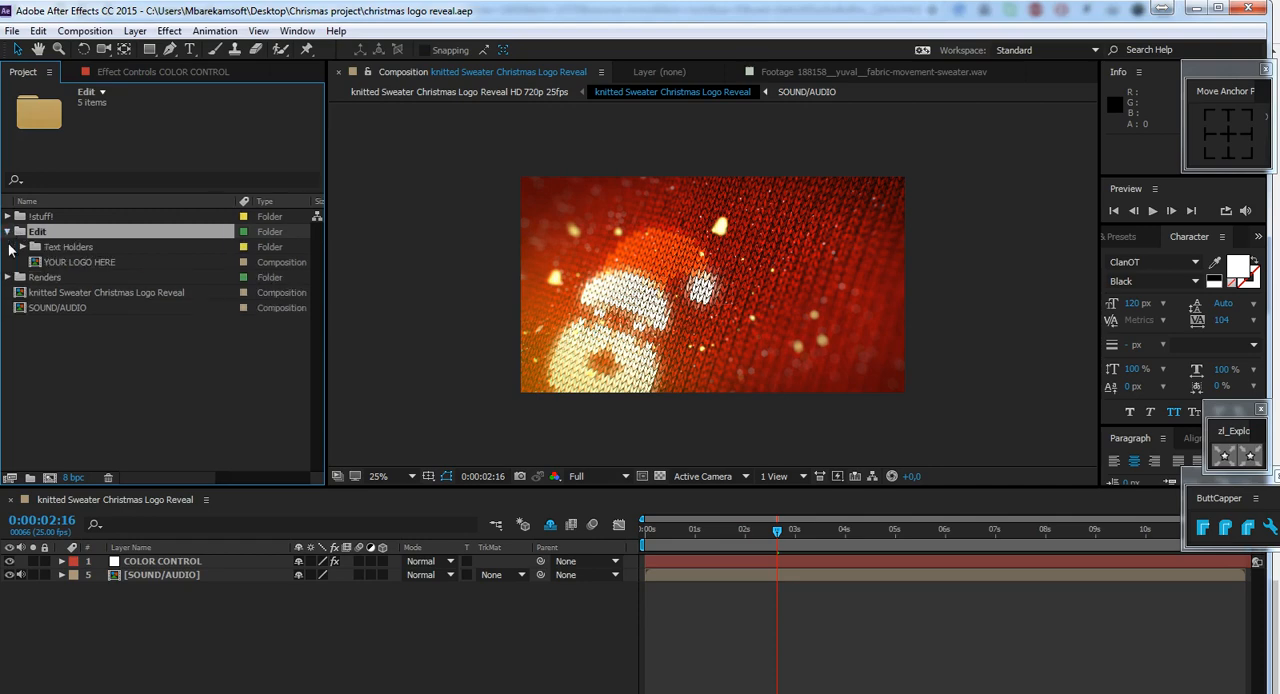
click(75, 250)
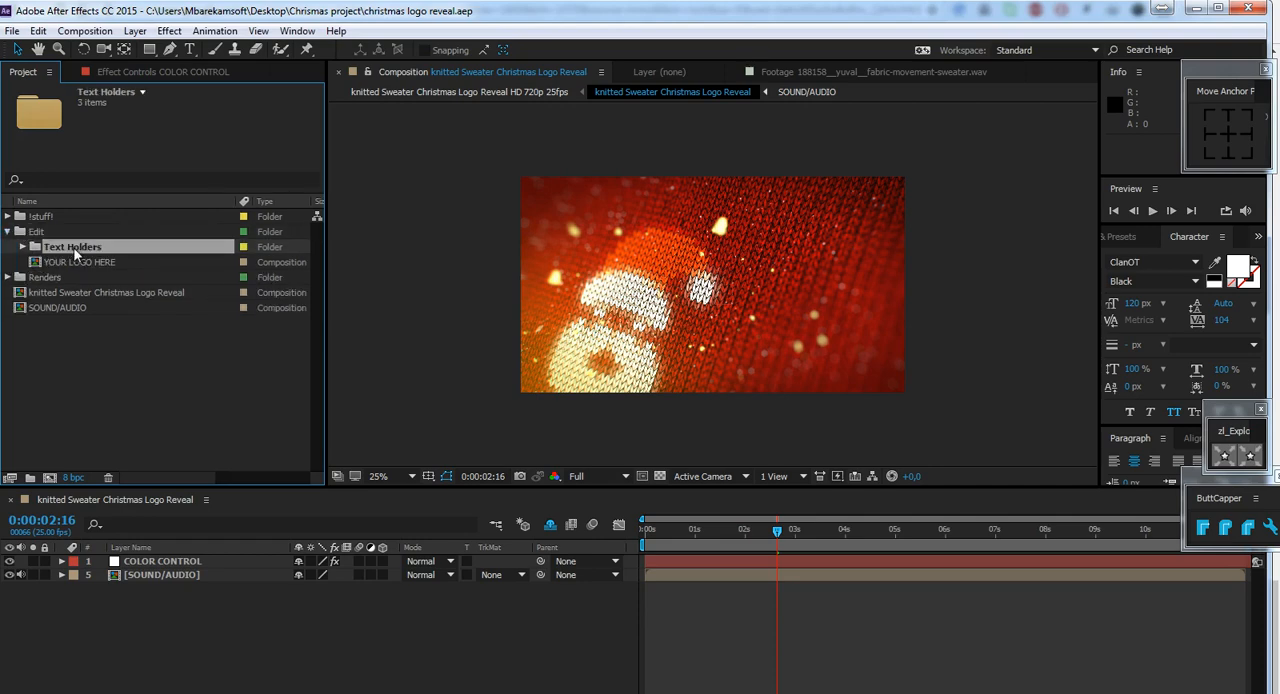
click(21, 248)
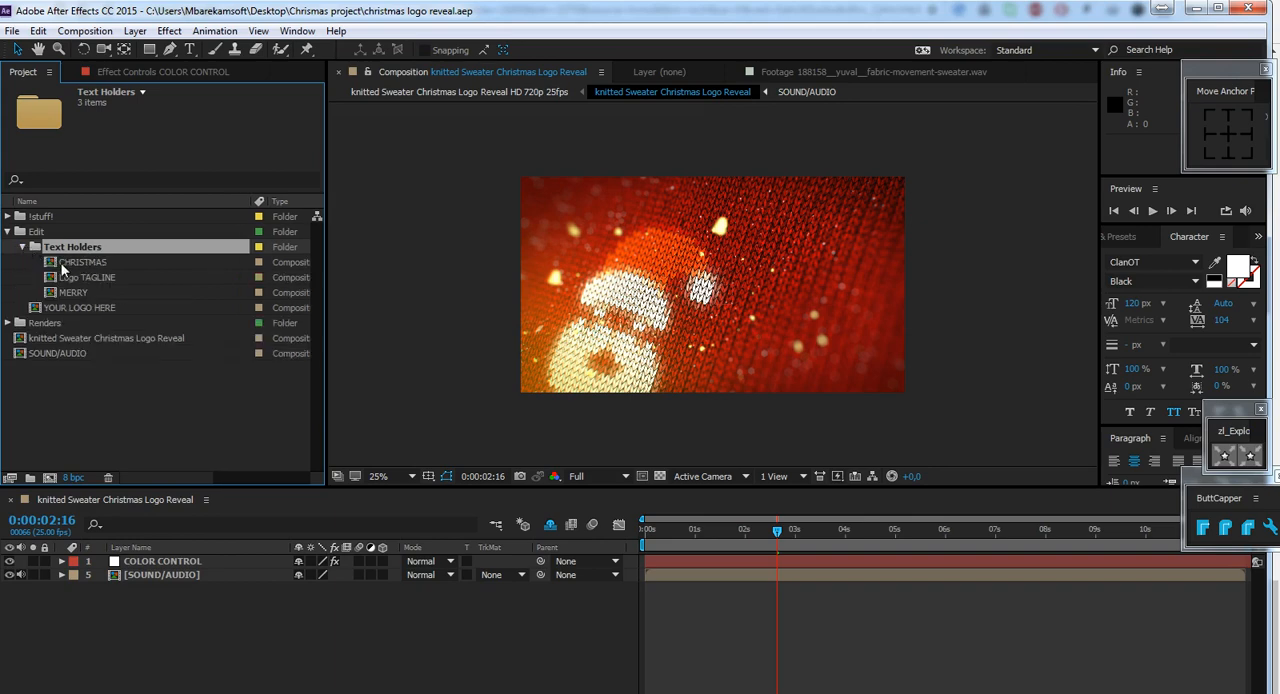
Look through the thumbnails of the MERRY, CHRISTMAS and Logo TAGLINE text holder compositions.
click(86, 279)
click(87, 290)
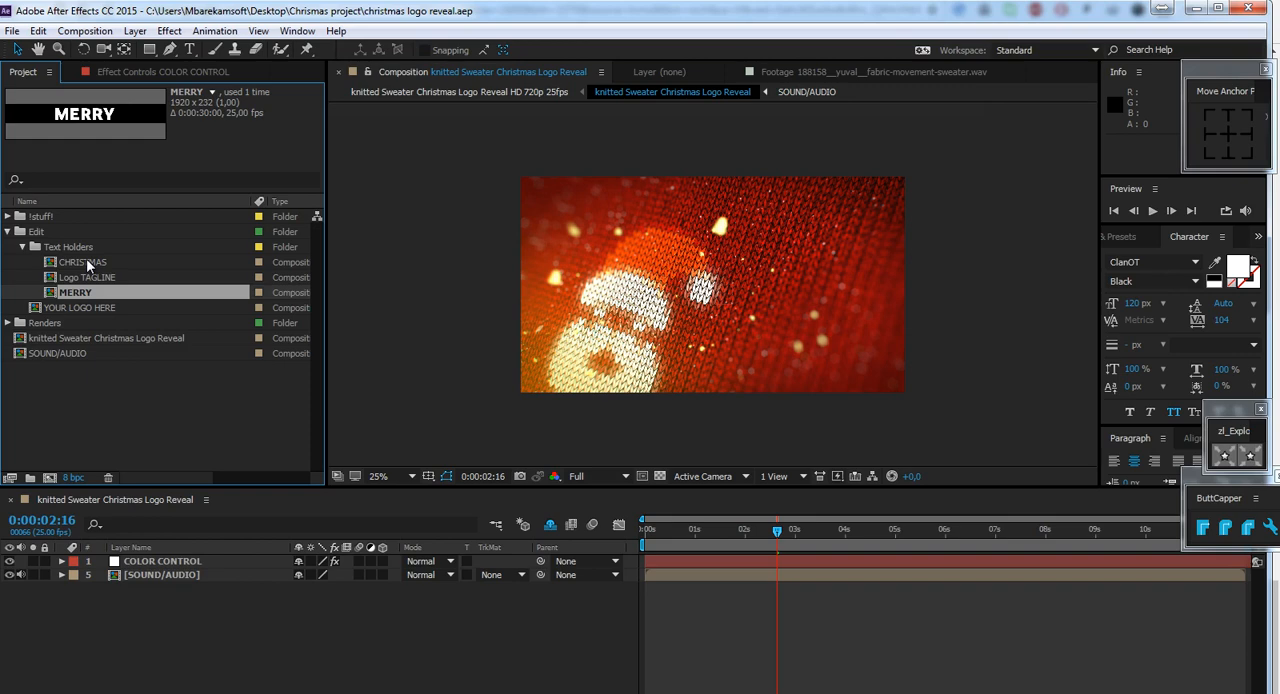
click(86, 259)
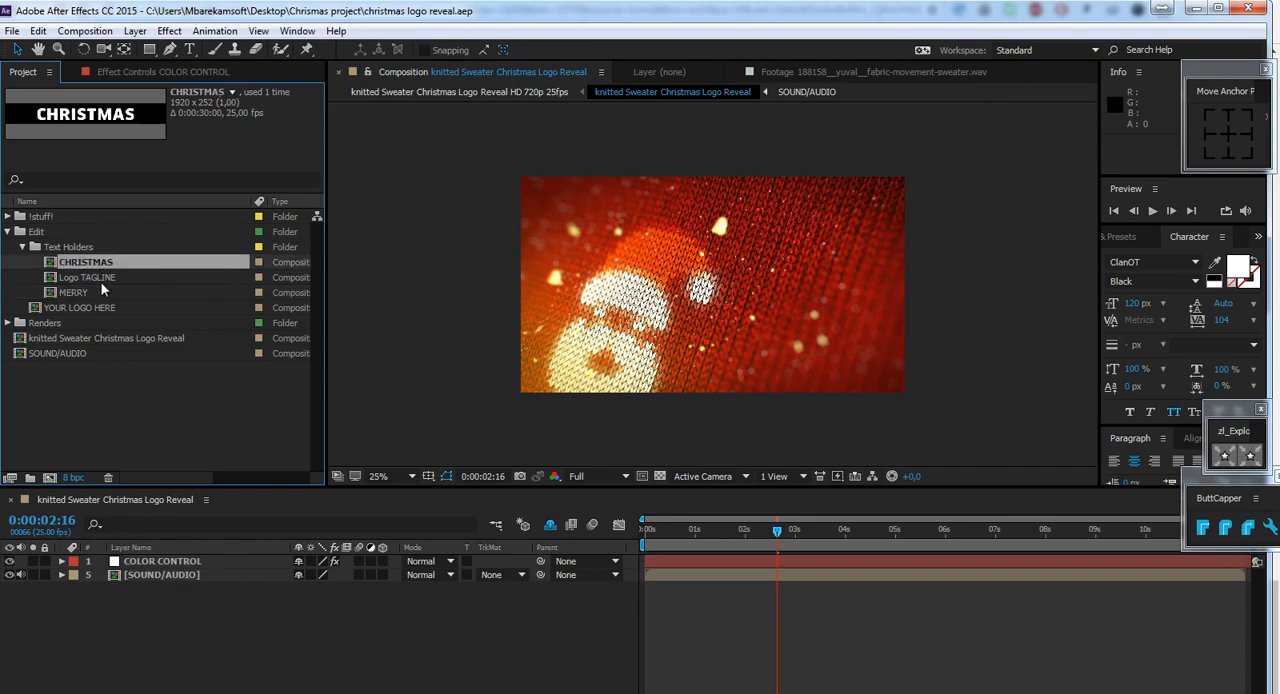
click(101, 281)
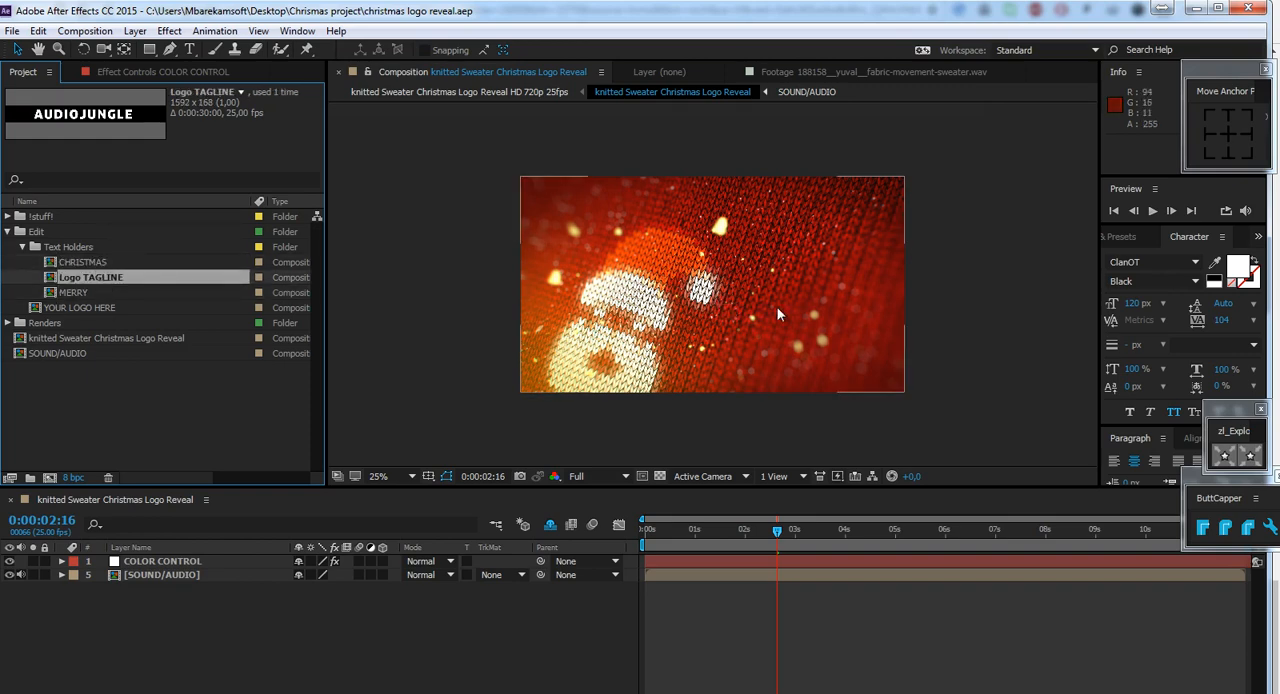
click(87, 293)
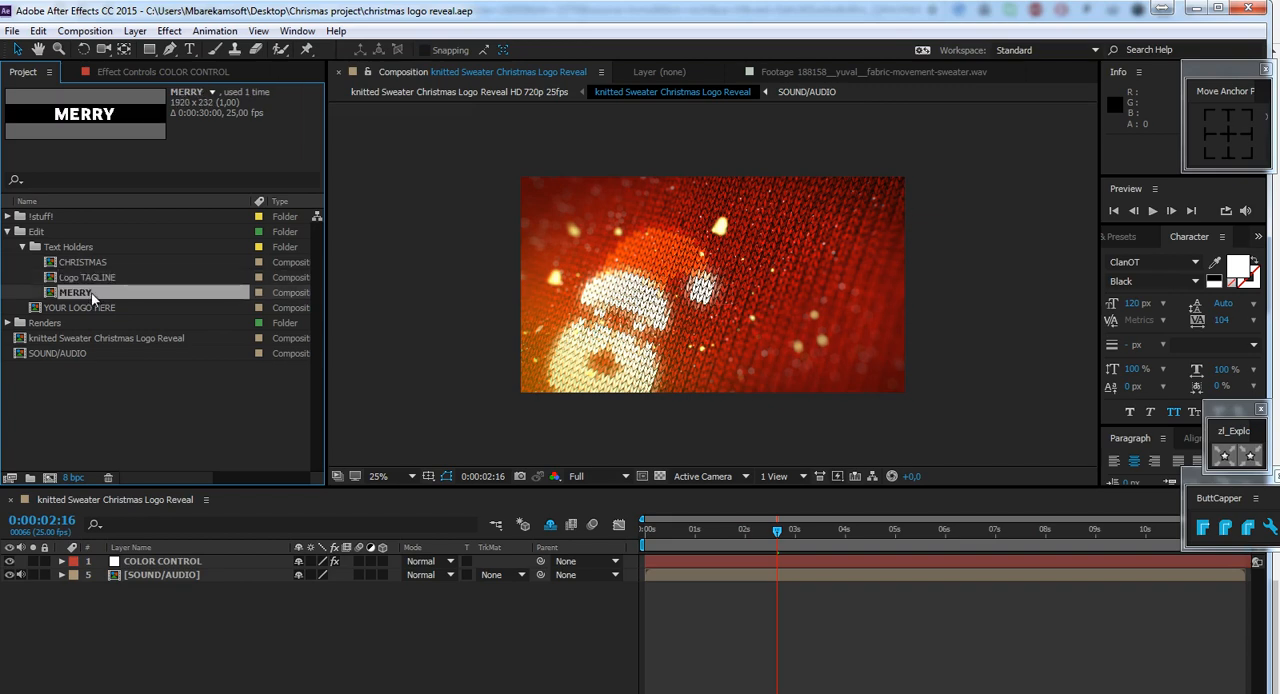
Open the MERRY and CHRISTMAS compositions and select the whole CHRISTMAS text for editing.
double_click(91, 294)
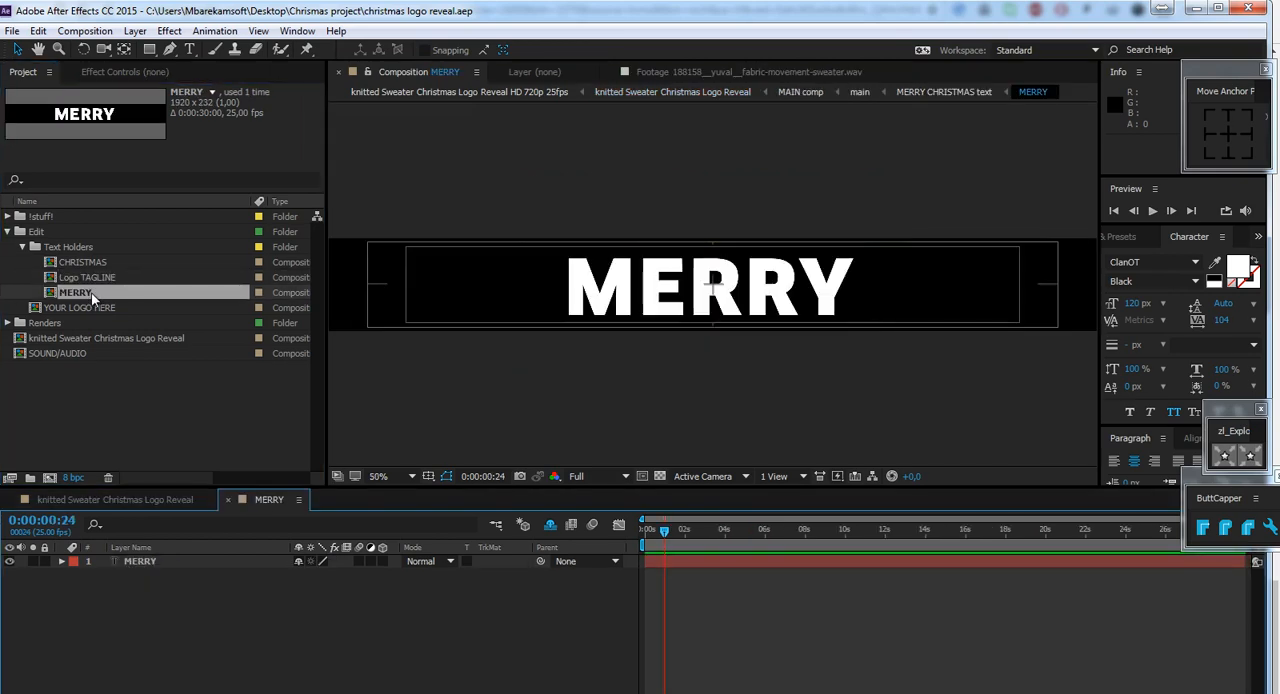
double_click(85, 262)
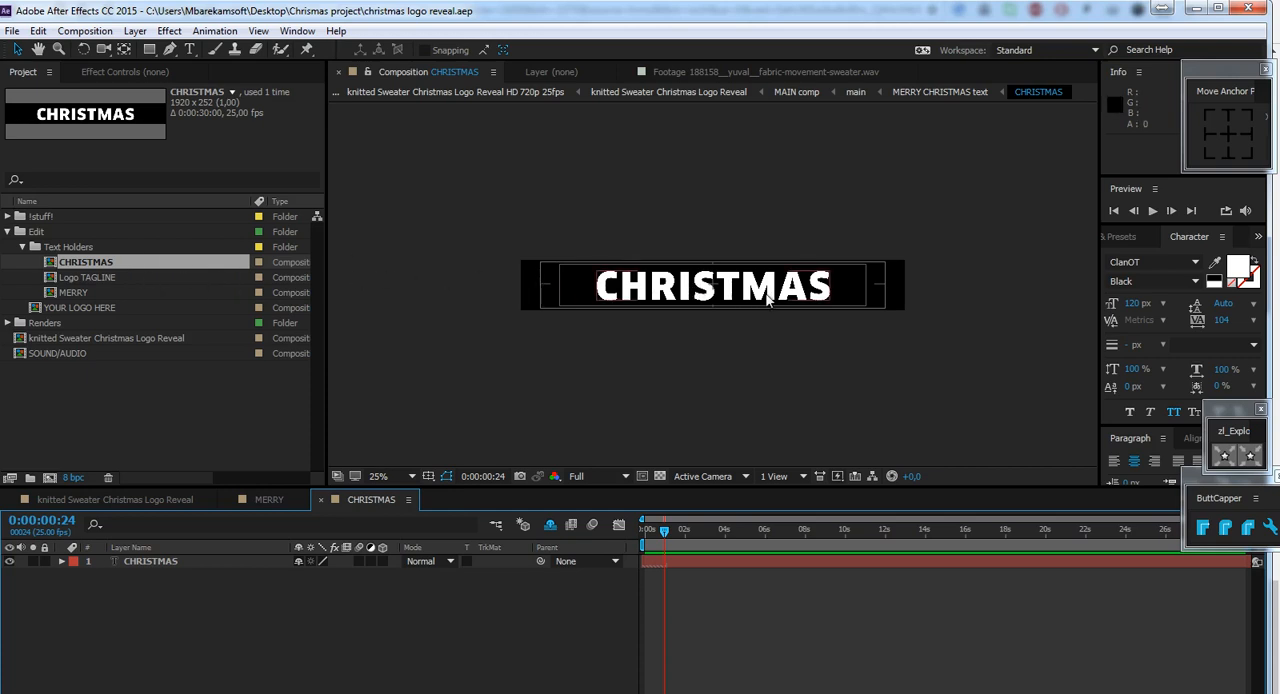
click(673, 288)
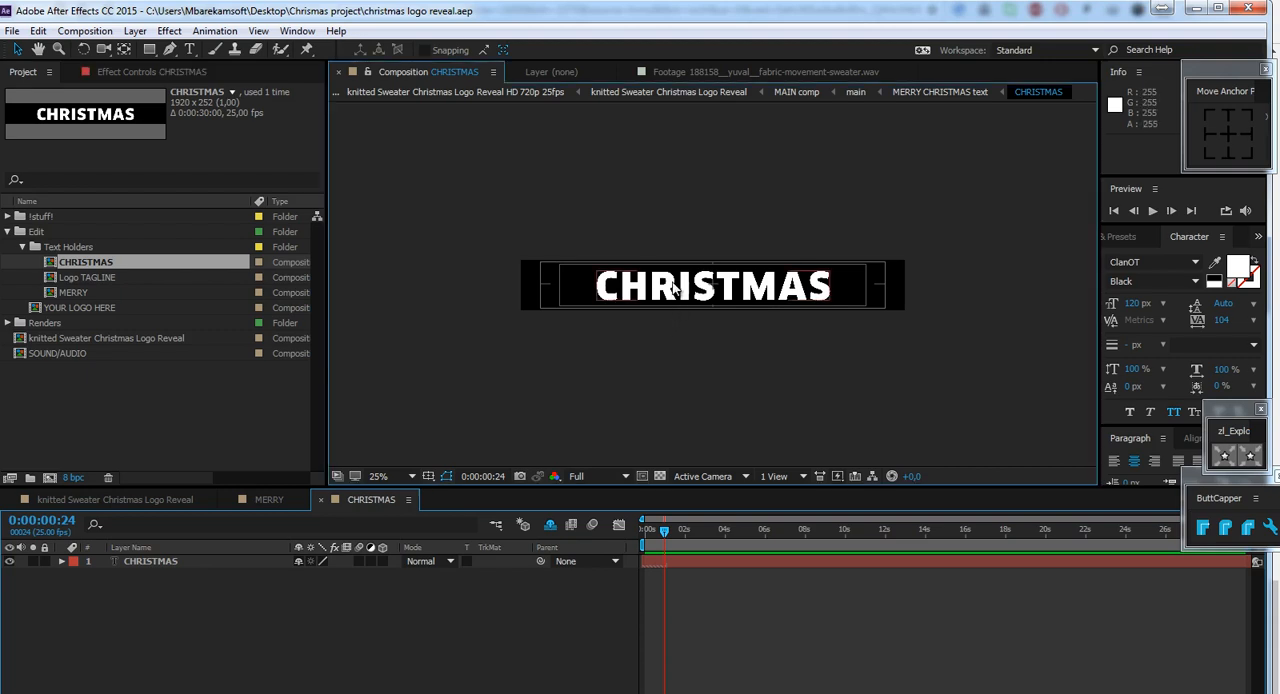
double_click(673, 288)
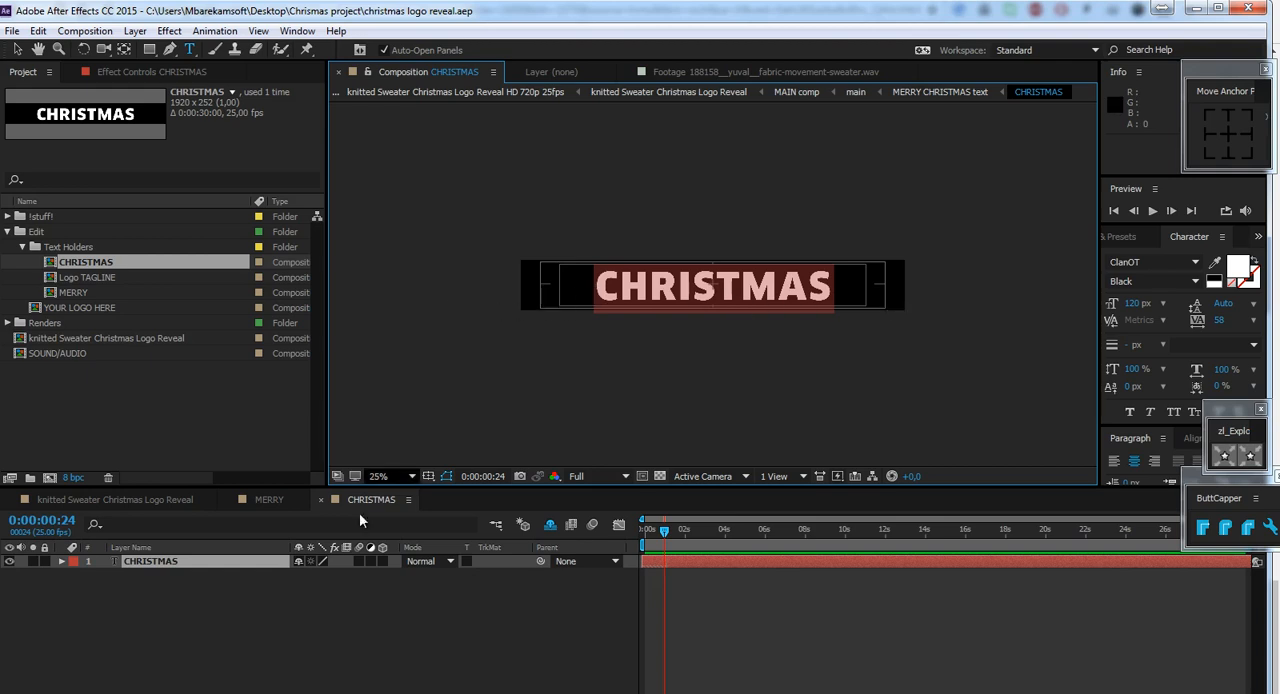
Open the Logo TAGLINE composition at 0:00:07:14 and select the whole AUDIOJUNGLE text for editing.
click(113, 277)
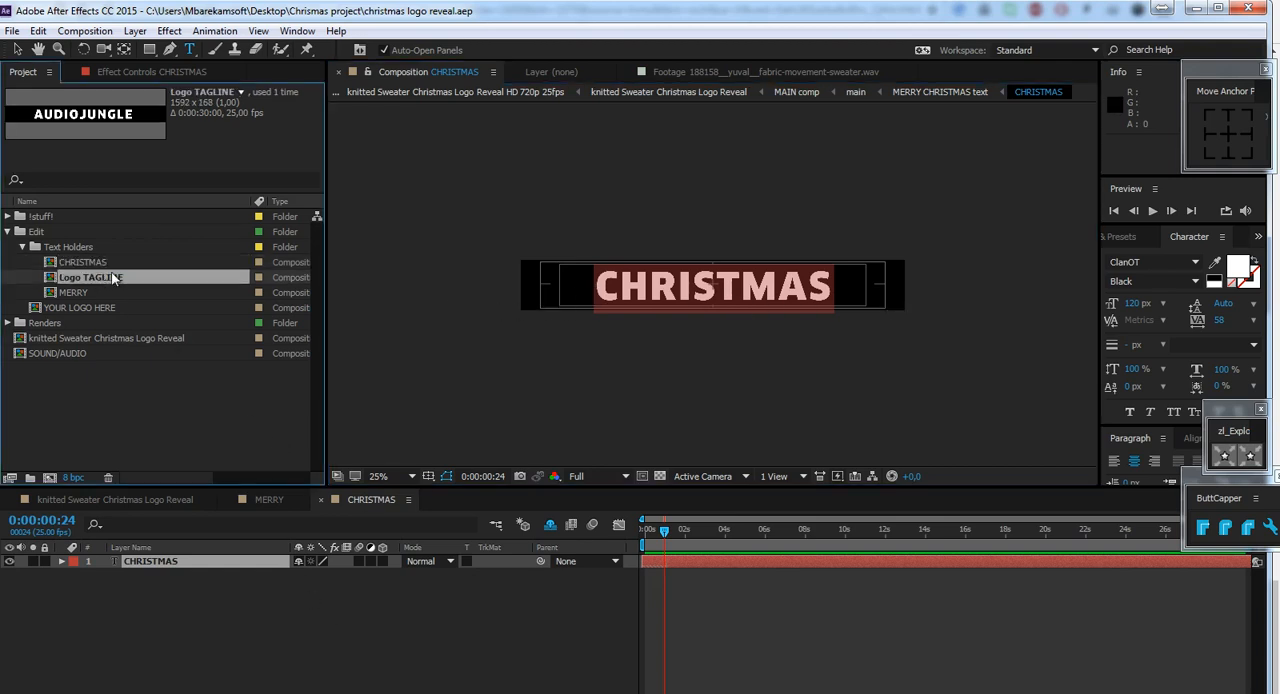
double_click(113, 277)
drag(636, 531, 757, 531)
click(779, 540)
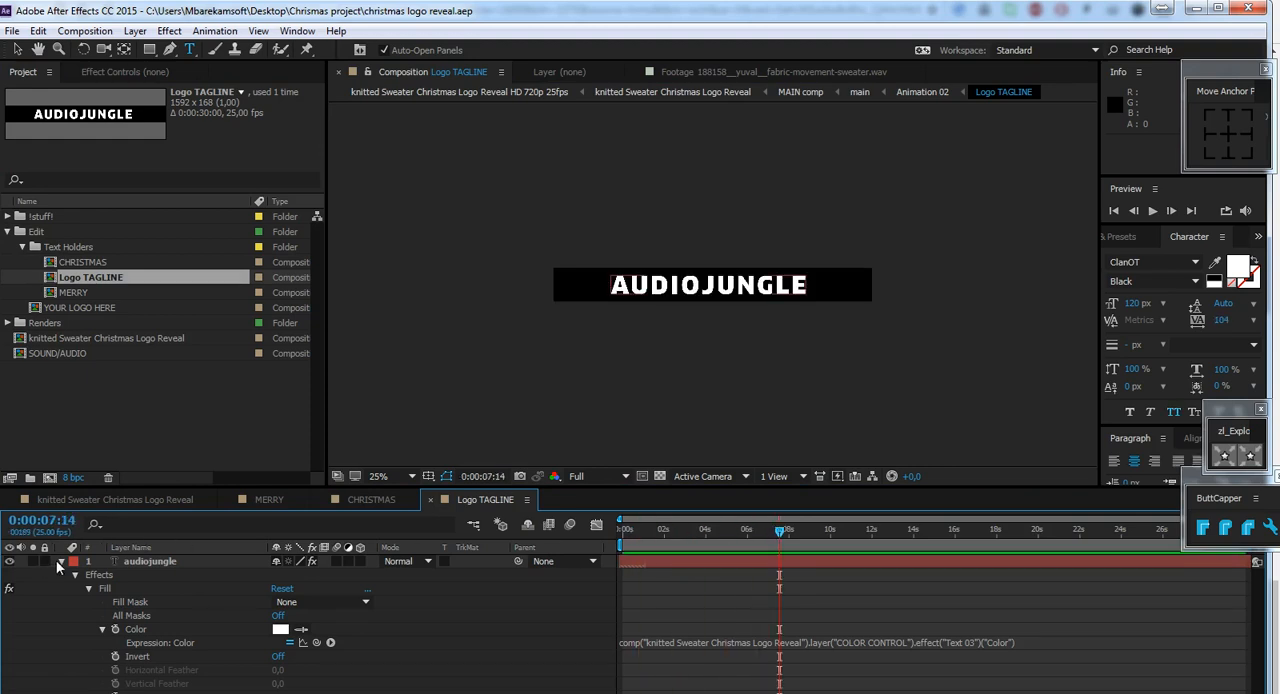
click(61, 561)
click(657, 391)
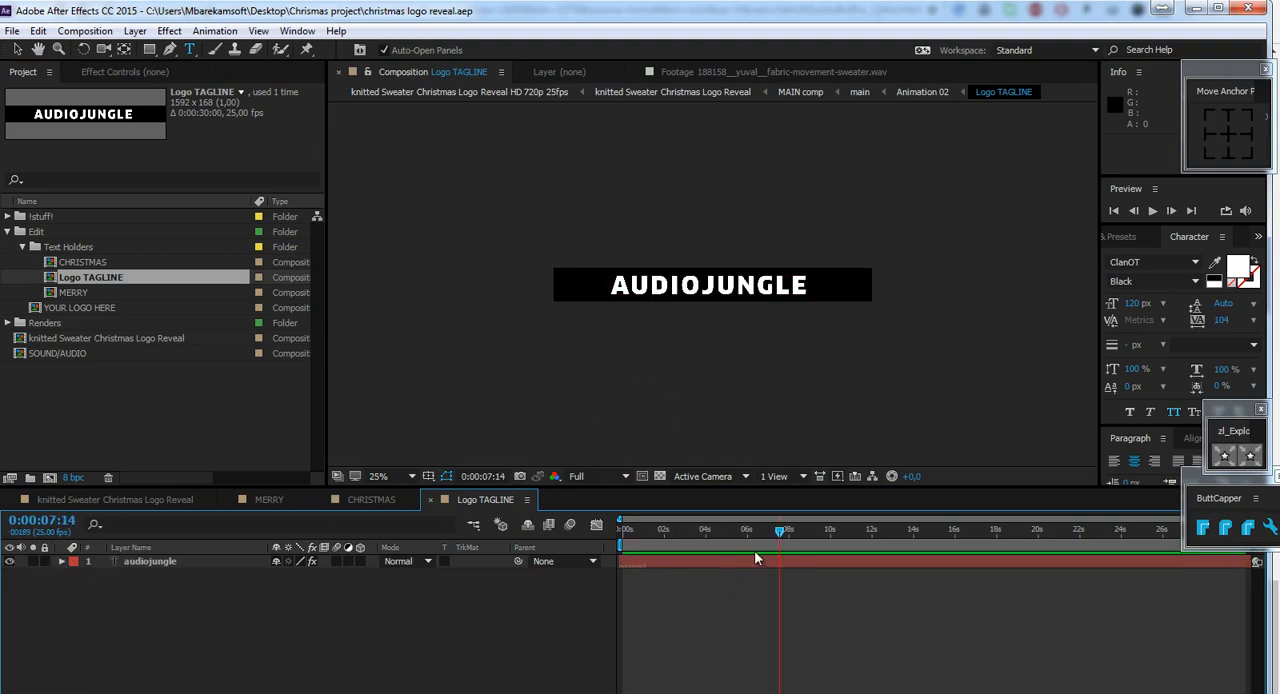
click(722, 556)
double_click(700, 290)
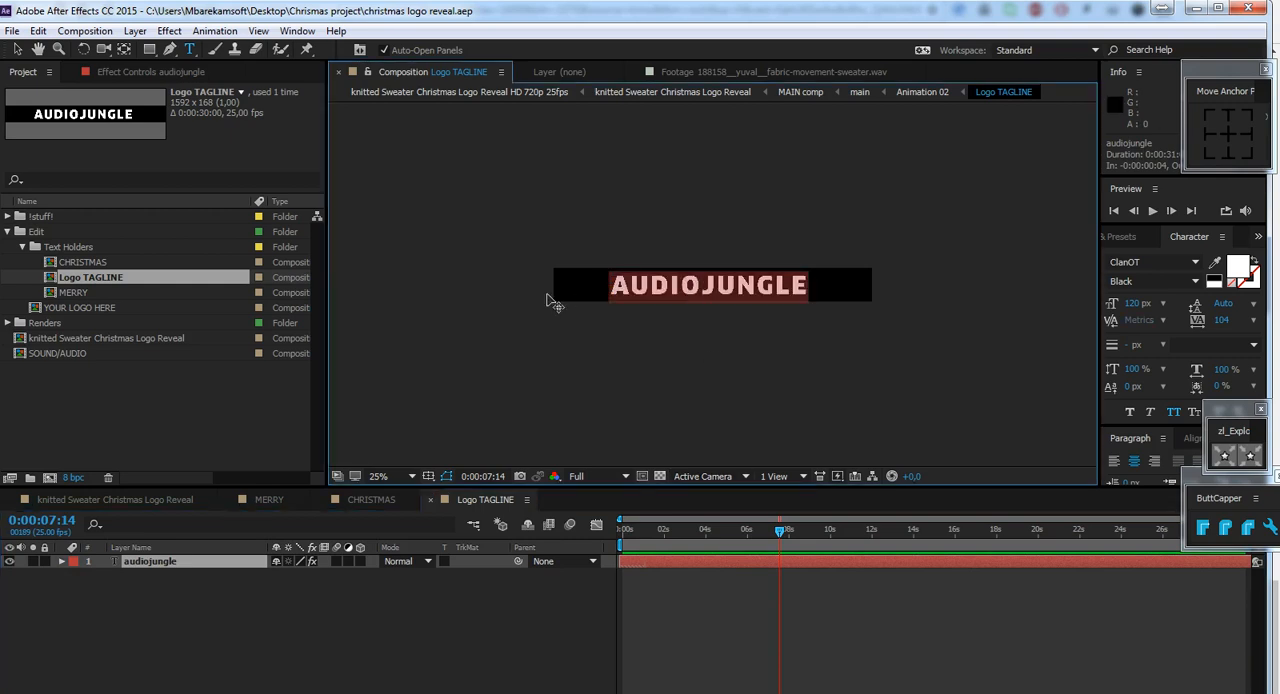
Collapse the Text Holders folder and open the YOUR LOGO HERE composition.
click(177, 417)
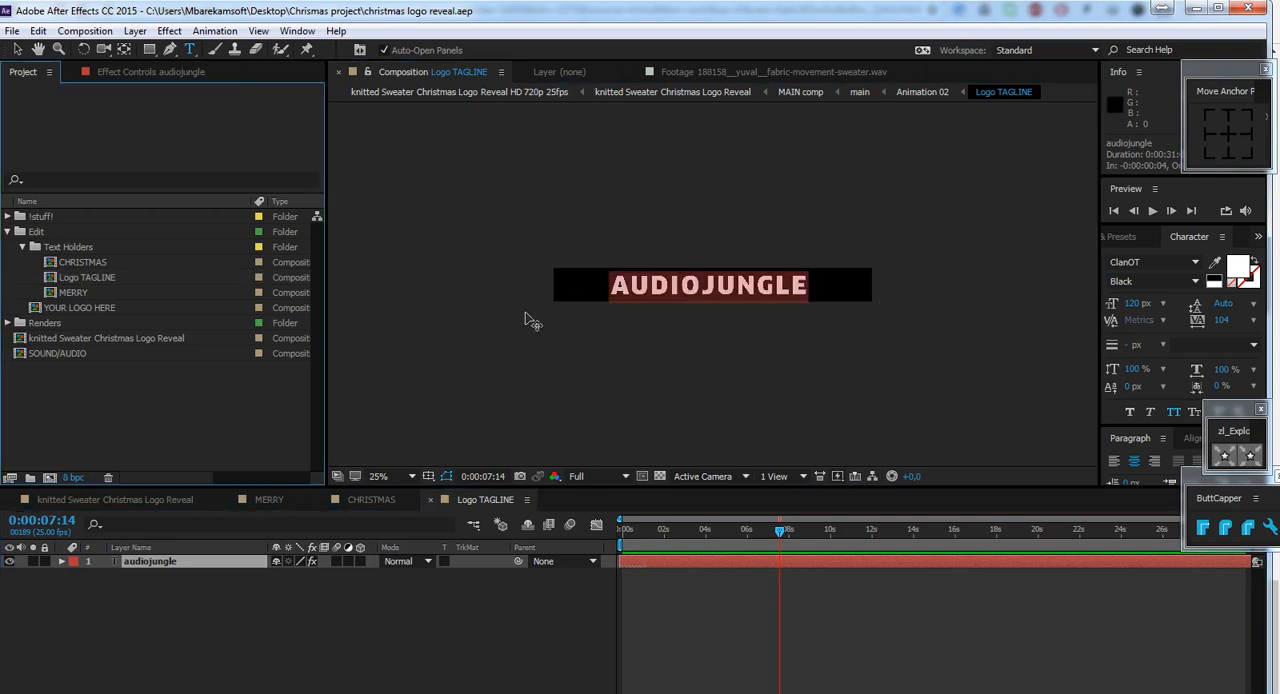
click(70, 248)
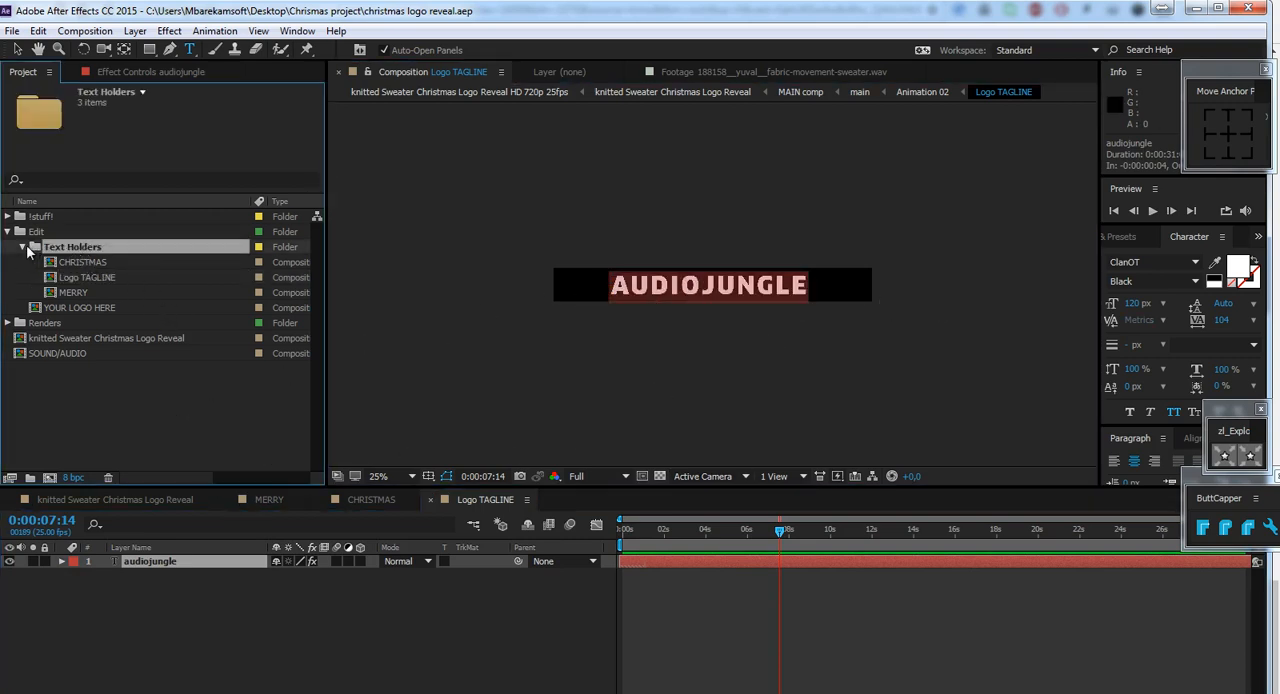
click(22, 246)
click(85, 263)
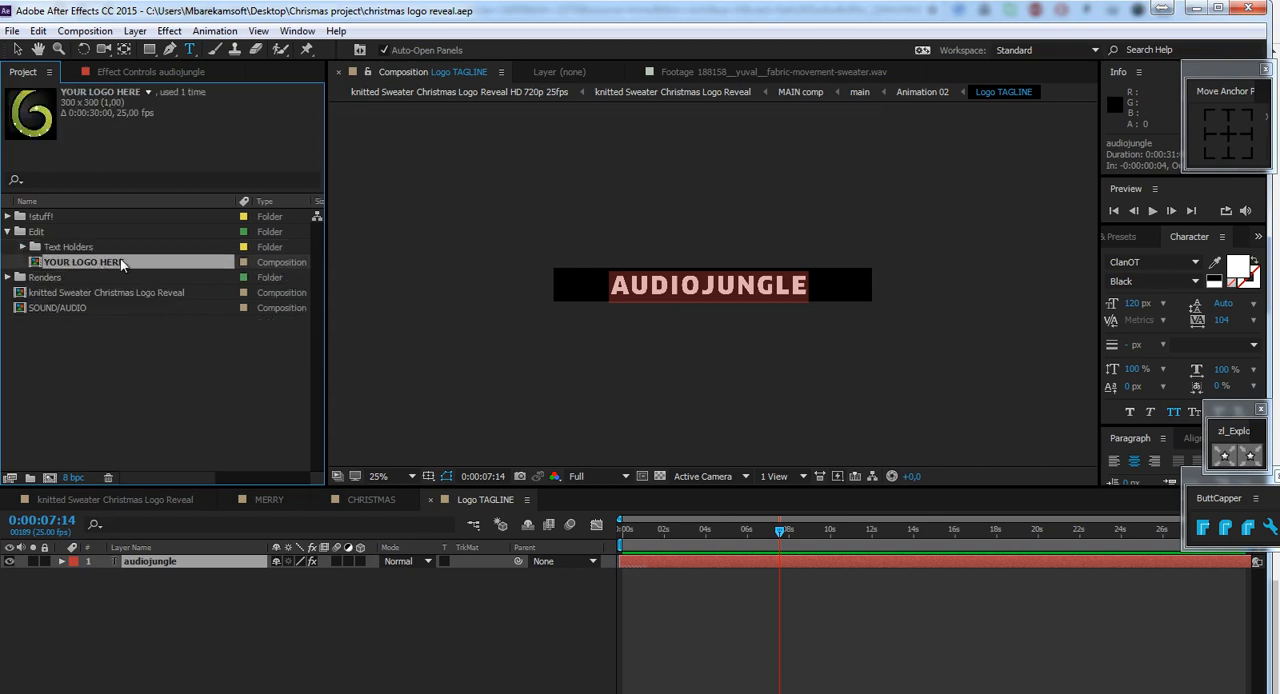
double_click(120, 258)
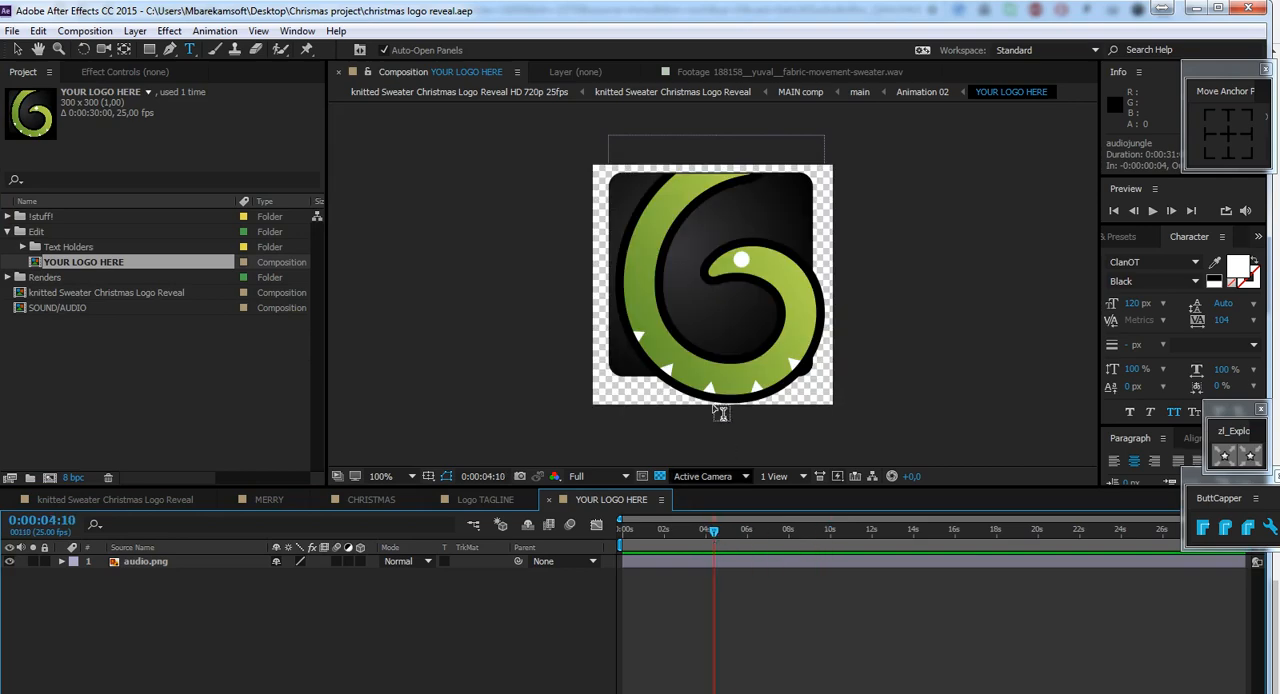
Import videohive.png from the Desktop into the project as footage.
click(18, 50)
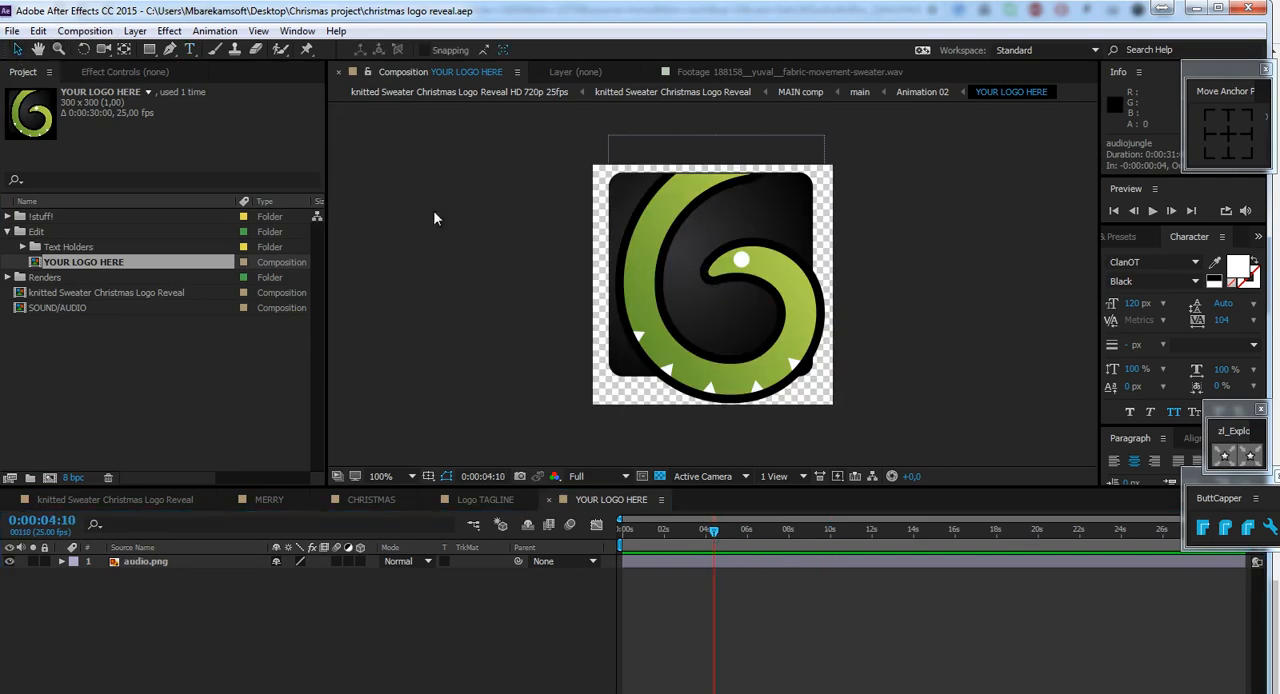
double_click(139, 371)
drag(118, 56, 278, 58)
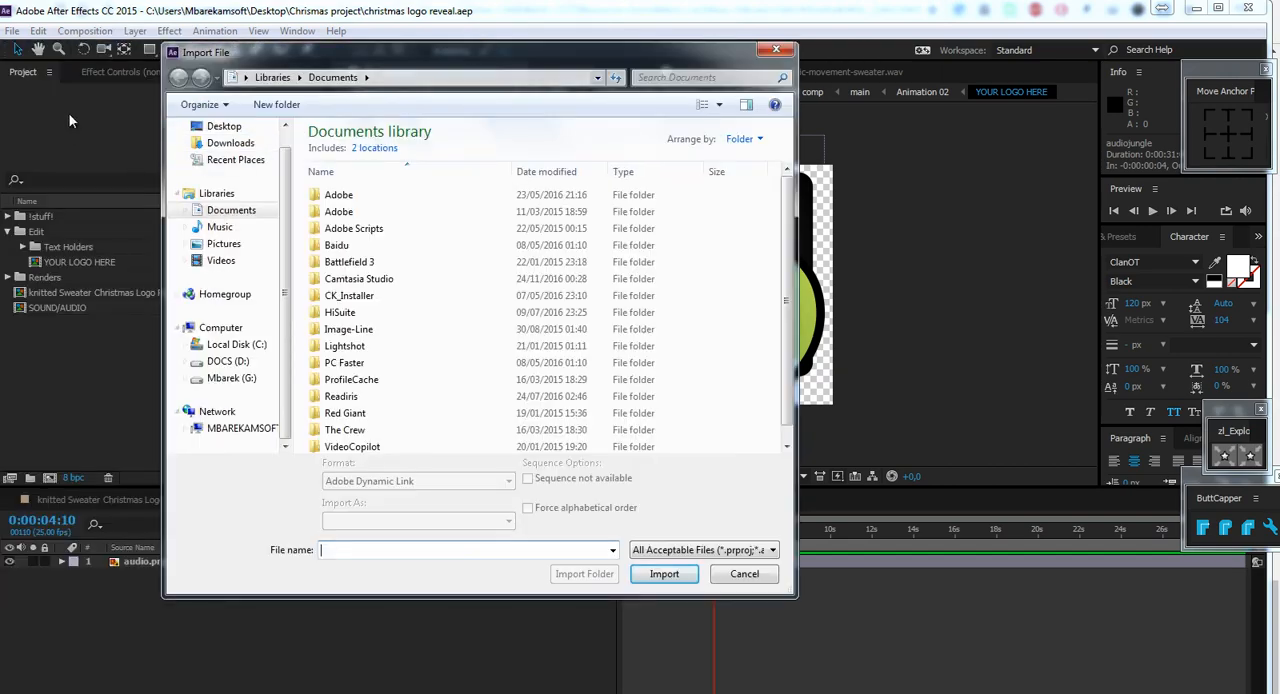
click(239, 131)
scroll(480, 300, down, 5)
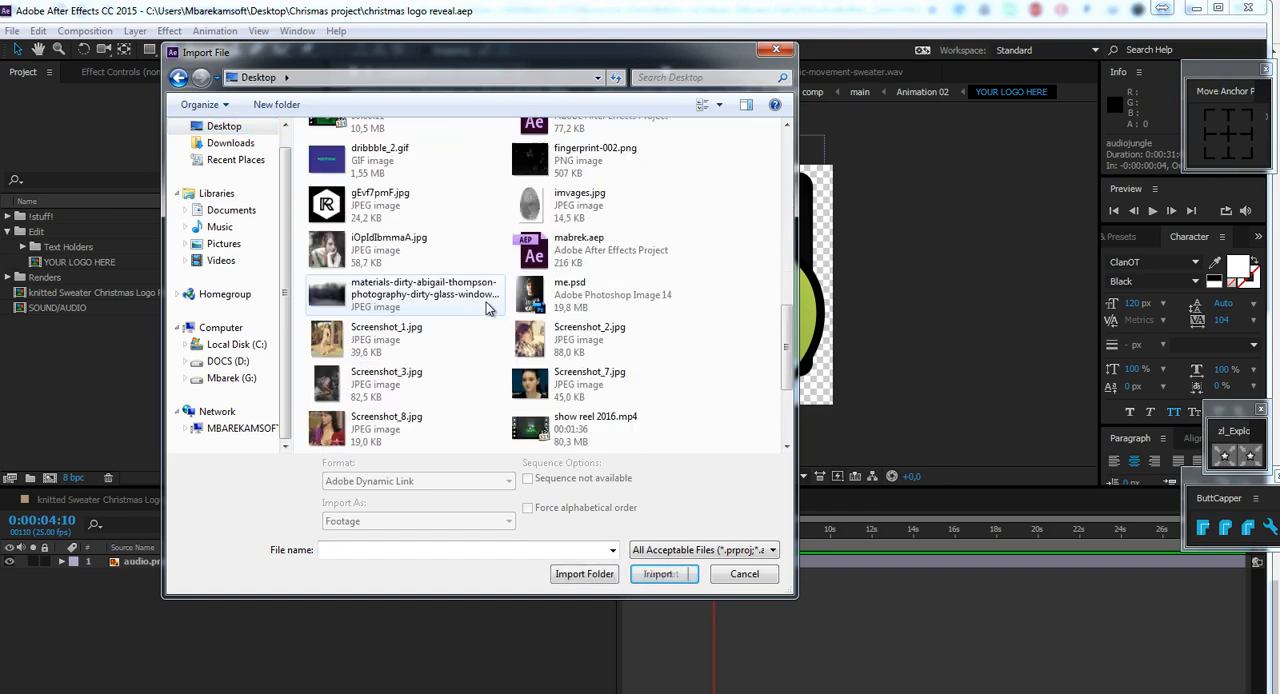
scroll(352, 300, down, 2)
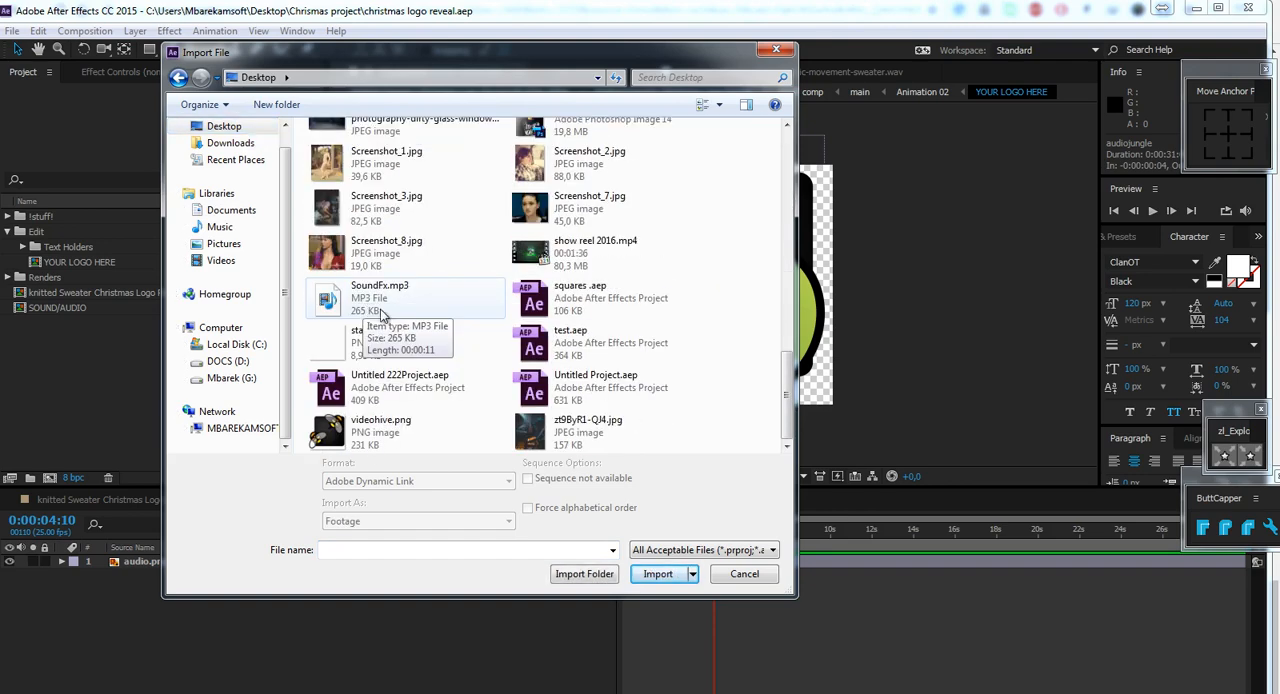
click(370, 440)
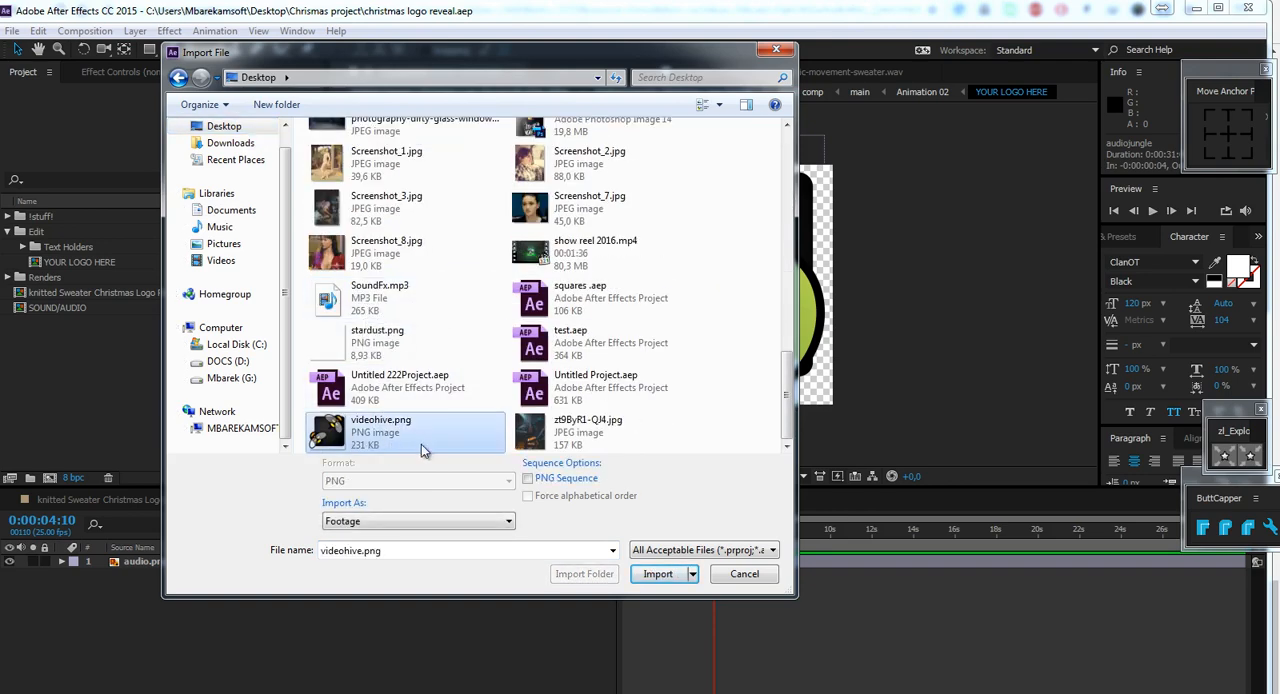
click(658, 576)
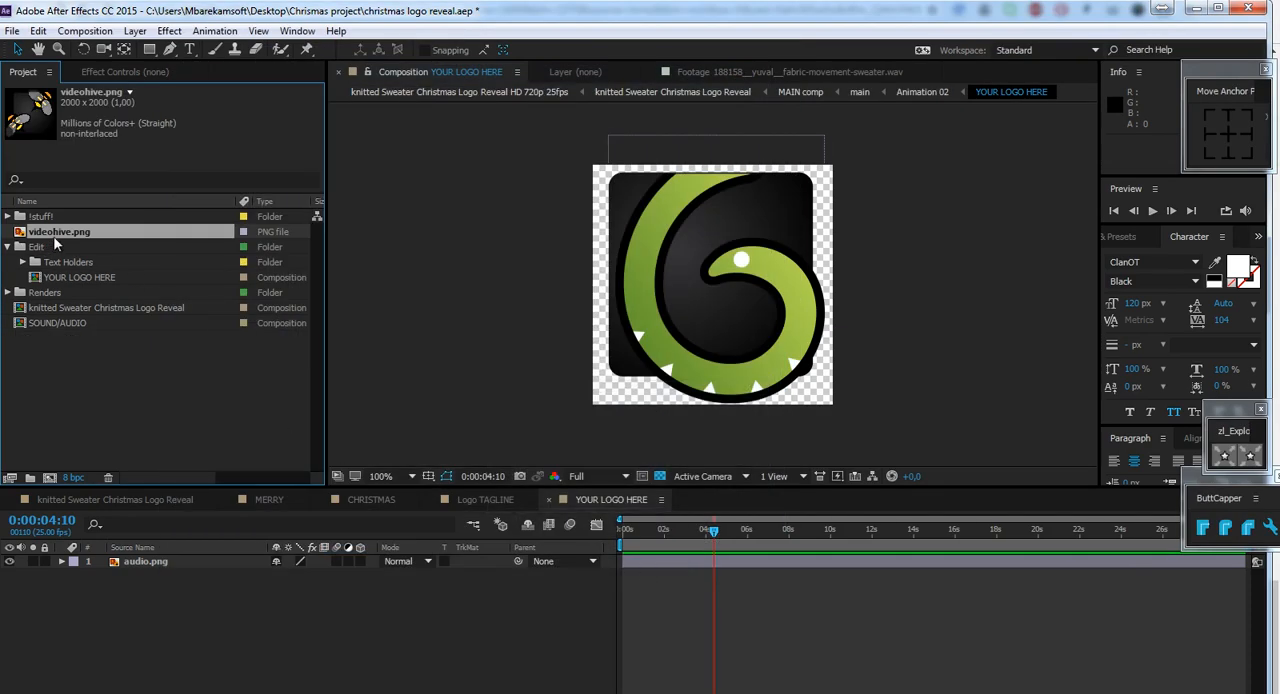
Add videohive.png above audio.png in the YOUR LOGO HERE composition and scale it to 15%.
drag(57, 231, 718, 282)
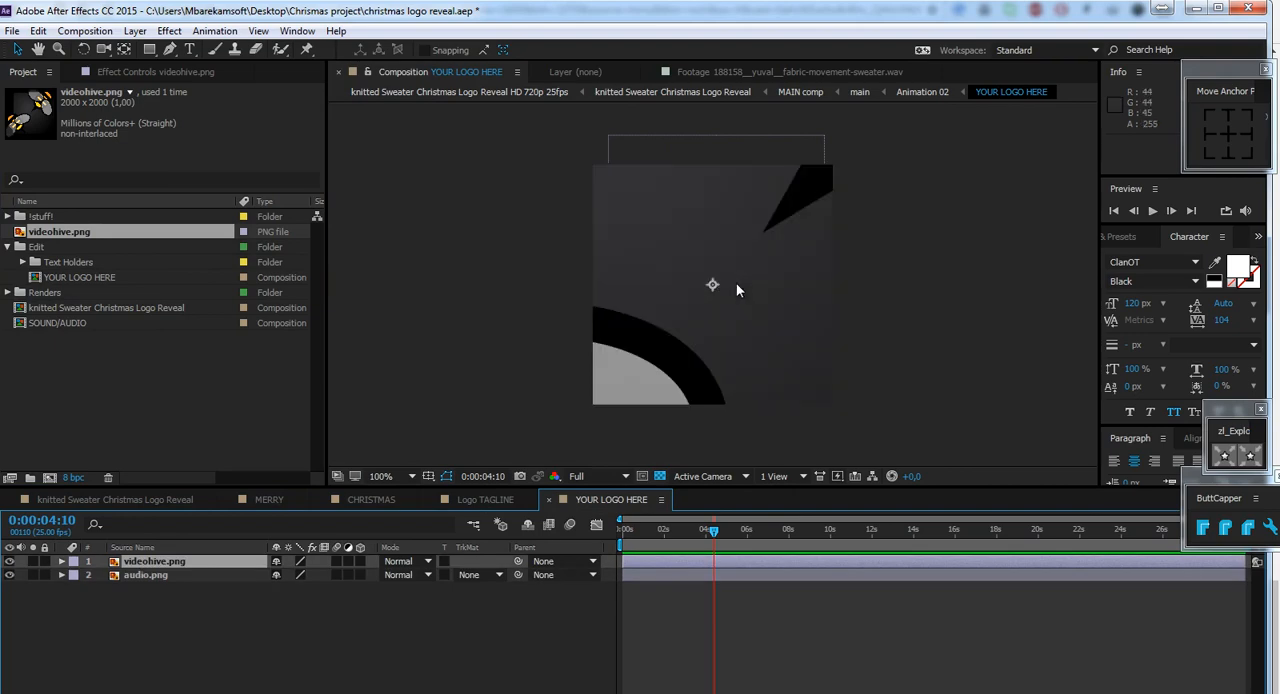
key(s)
click(300, 575)
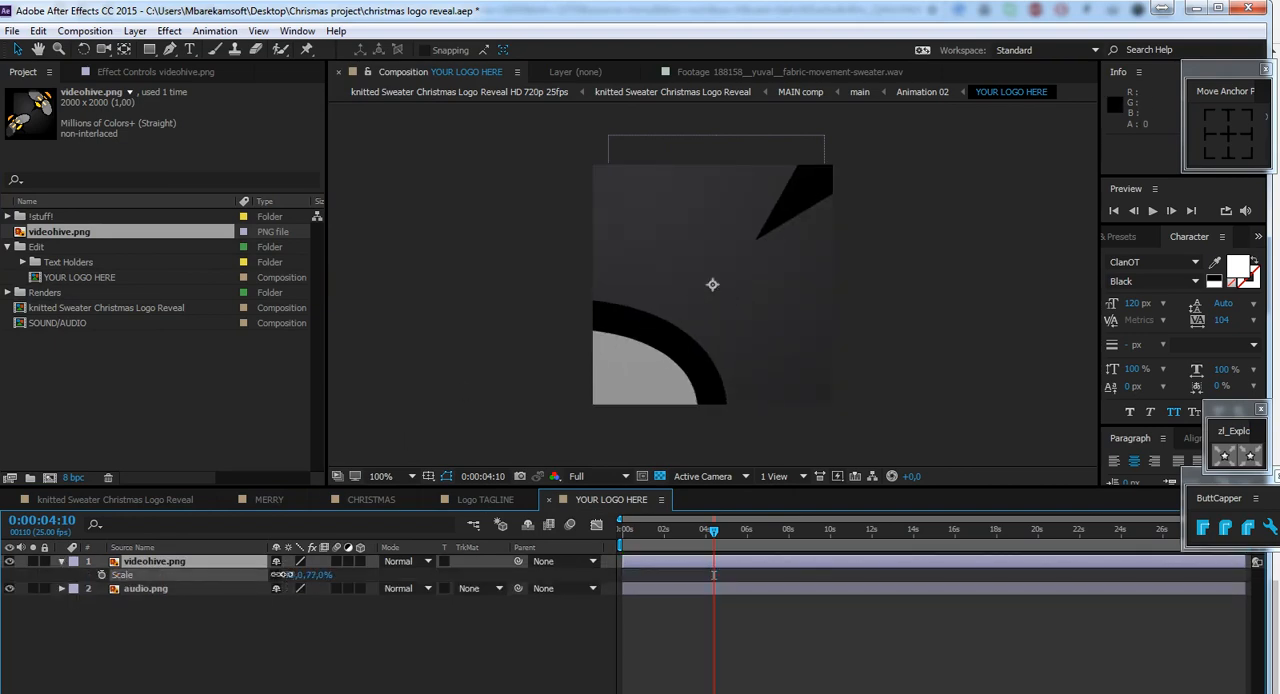
text(10)
key(Return)
drag(231, 575, 242, 573)
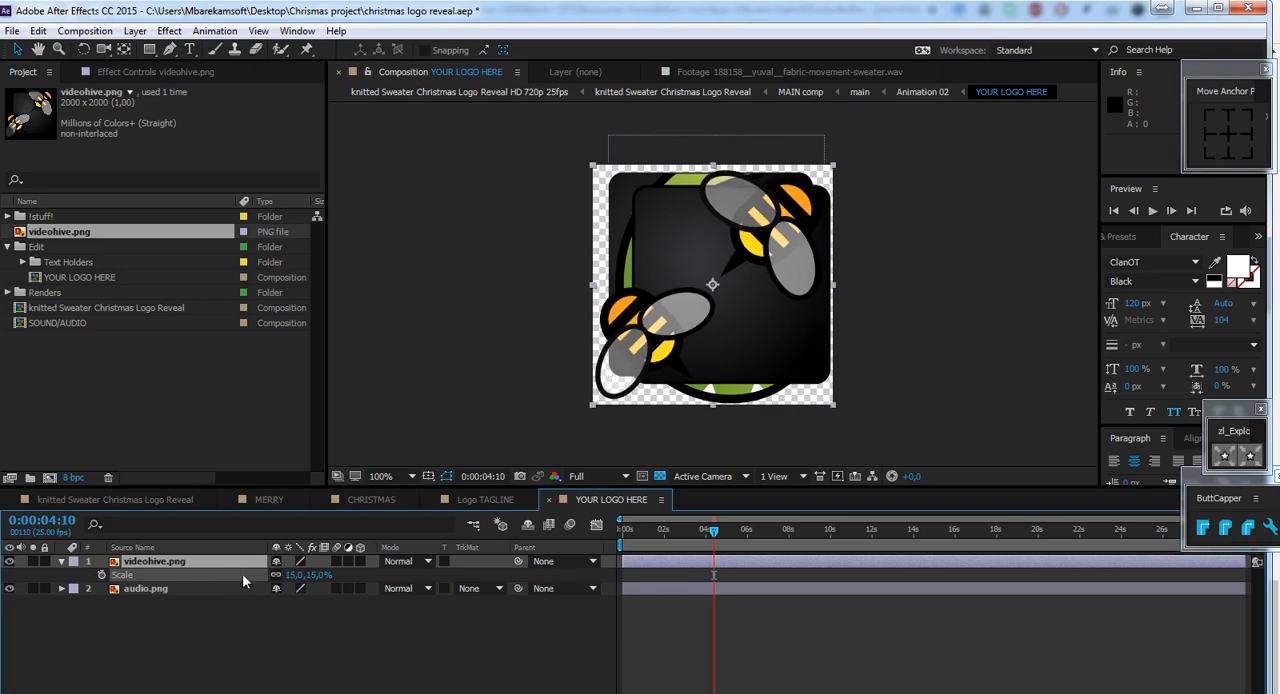
Hide the old audio.png logo layer.
click(10, 590)
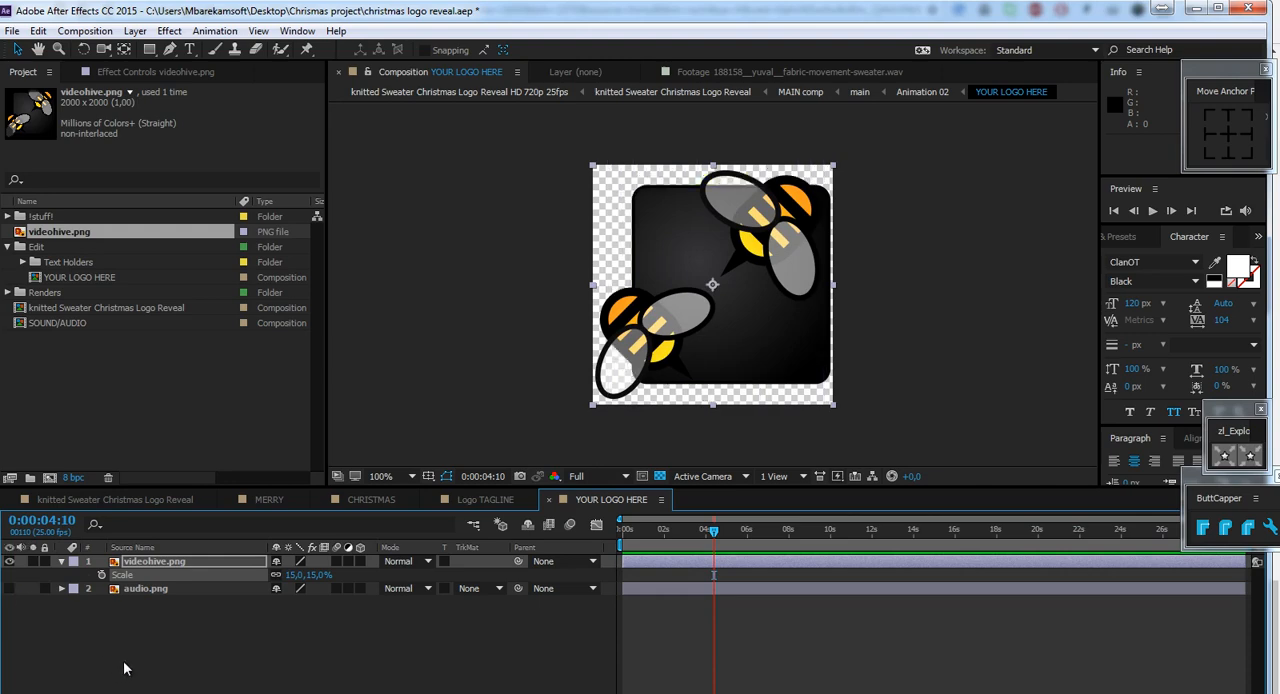
click(146, 590)
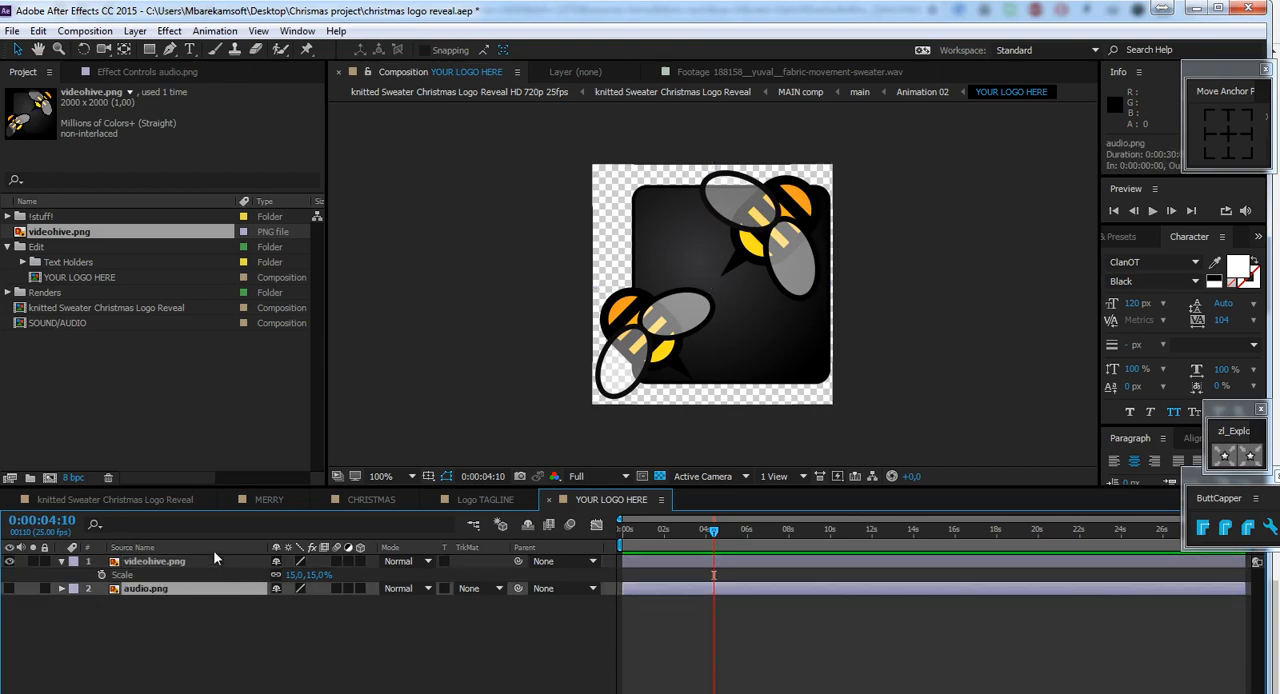
Check the new logo in the knitted Sweater Christmas Logo Reveal composition at 0:00:08:19, and collapse the Edit folder.
click(155, 500)
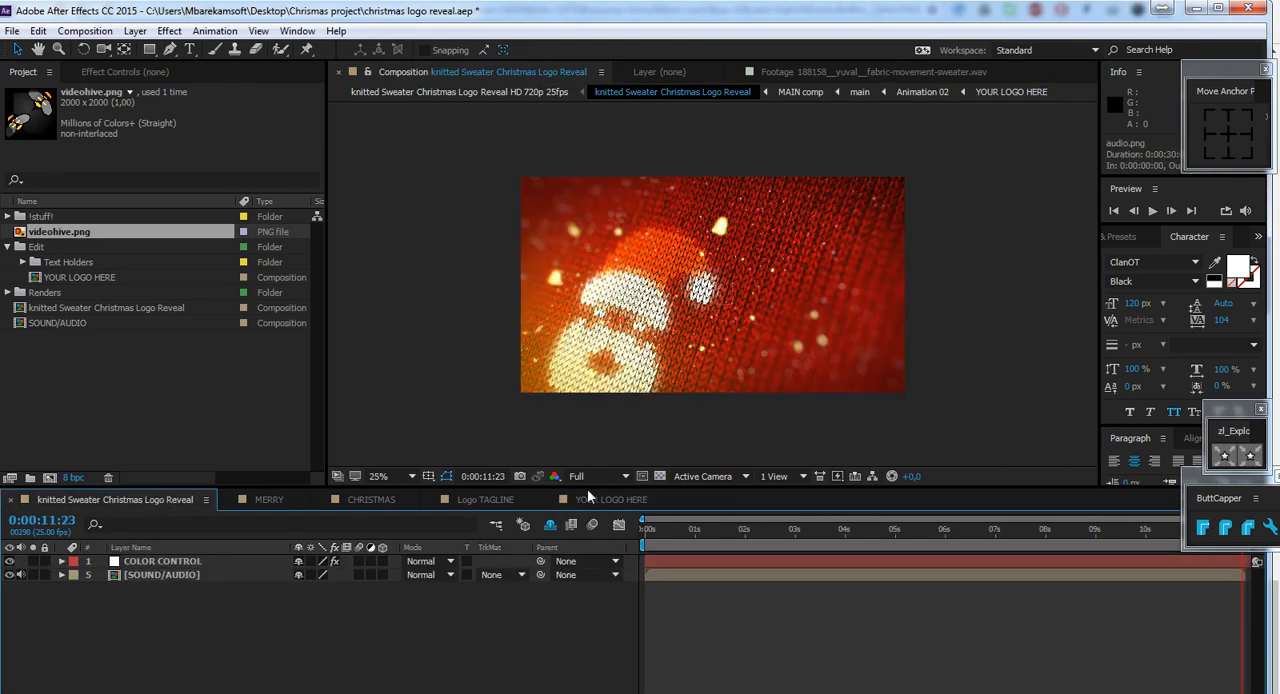
click(953, 532)
click(1084, 532)
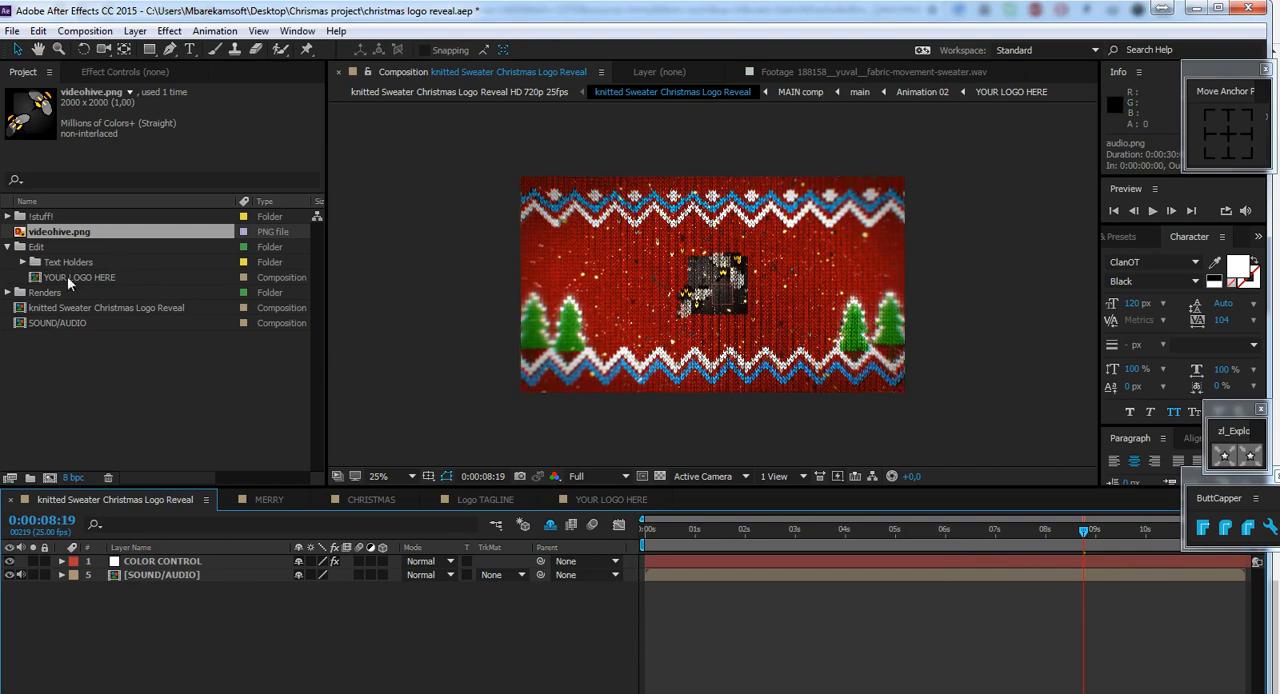
click(9, 248)
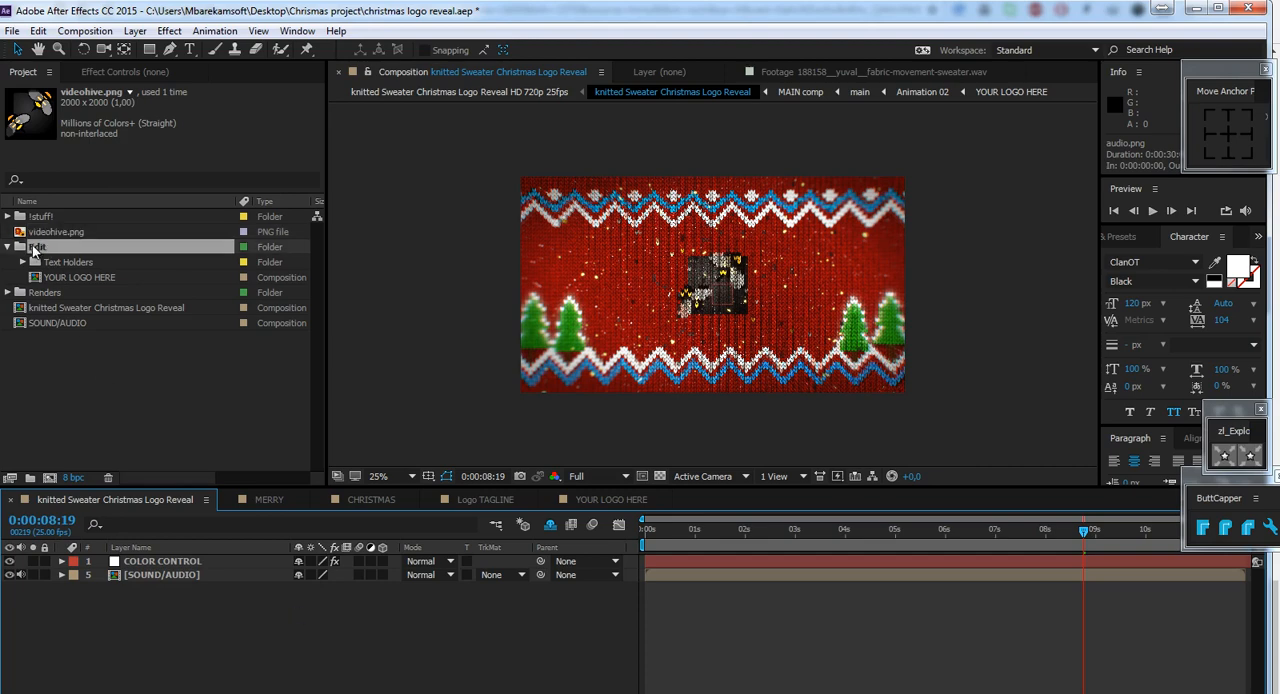
click(8, 247)
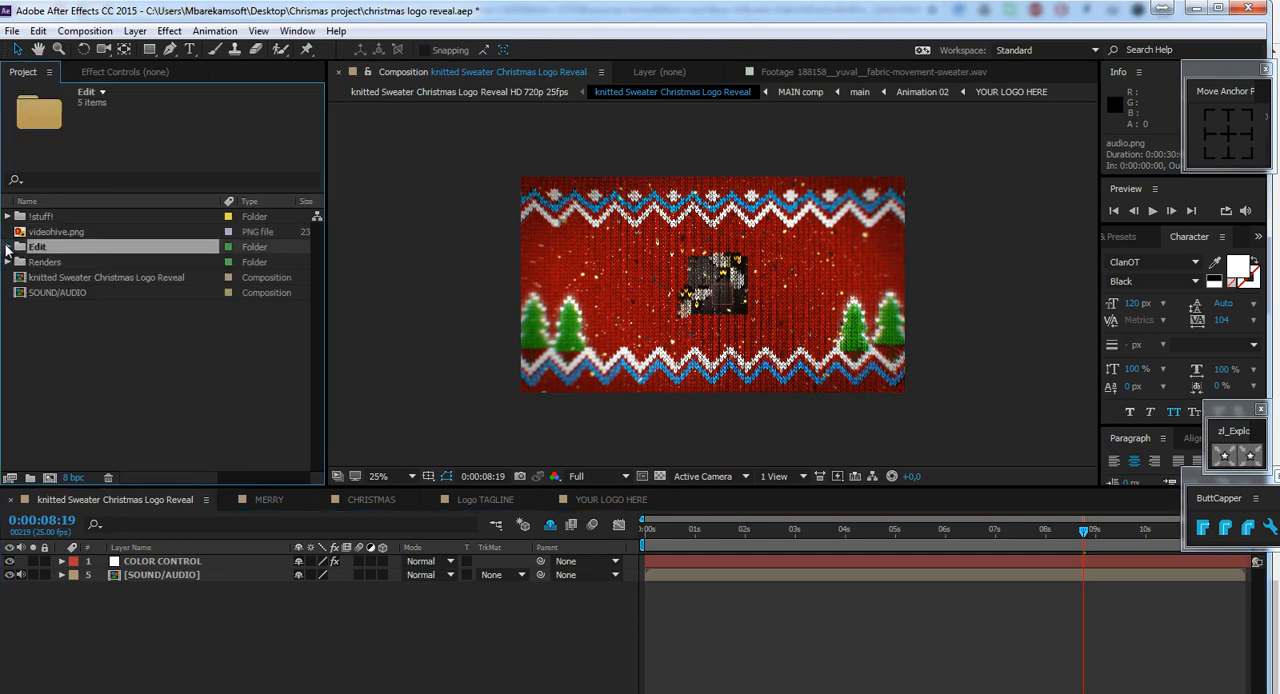
Select the COLOR CONTROL layer in the main composition and close the MERRY, CHRISTMAS, Logo TAGLINE and YOUR LOGO HERE timelines.
click(127, 499)
click(156, 566)
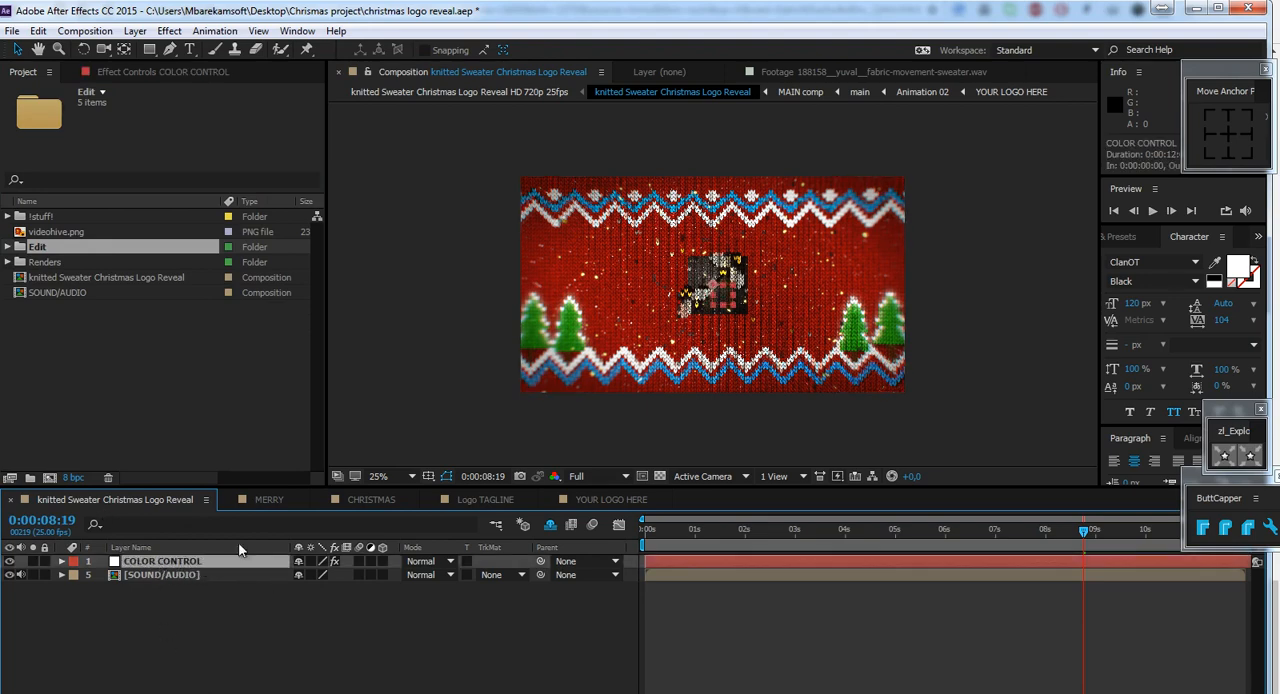
click(229, 499)
click(229, 499)
click(229, 499)
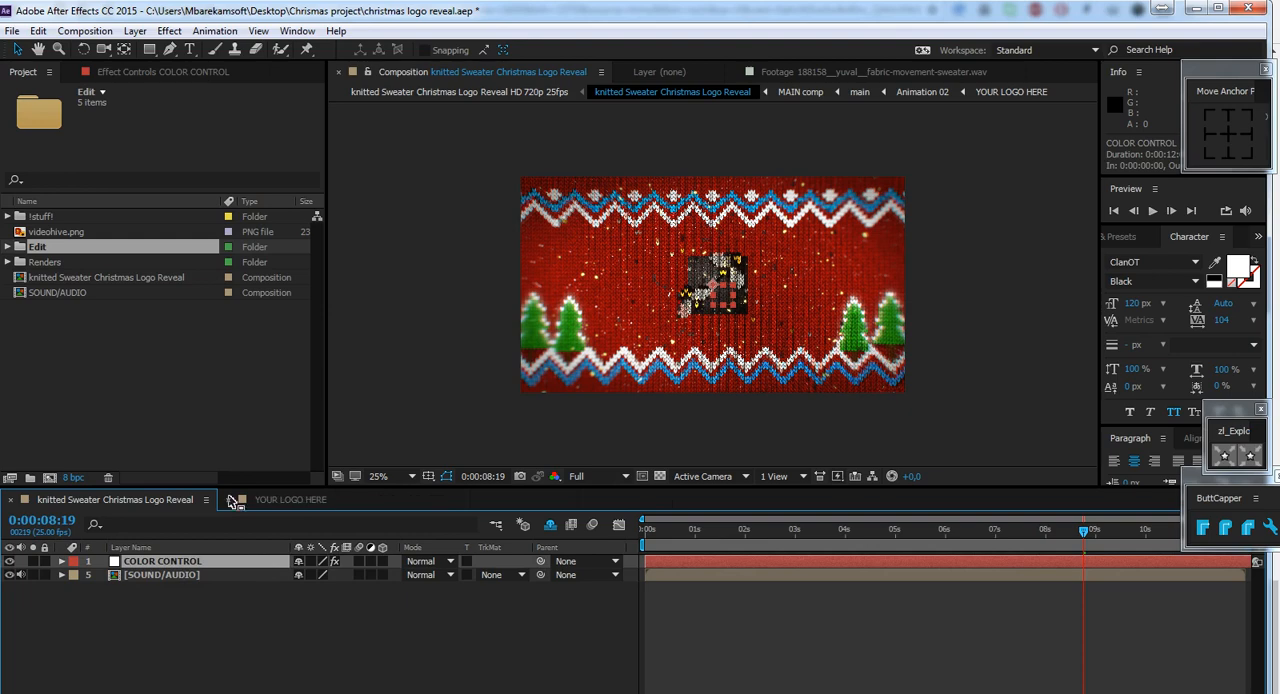
click(229, 499)
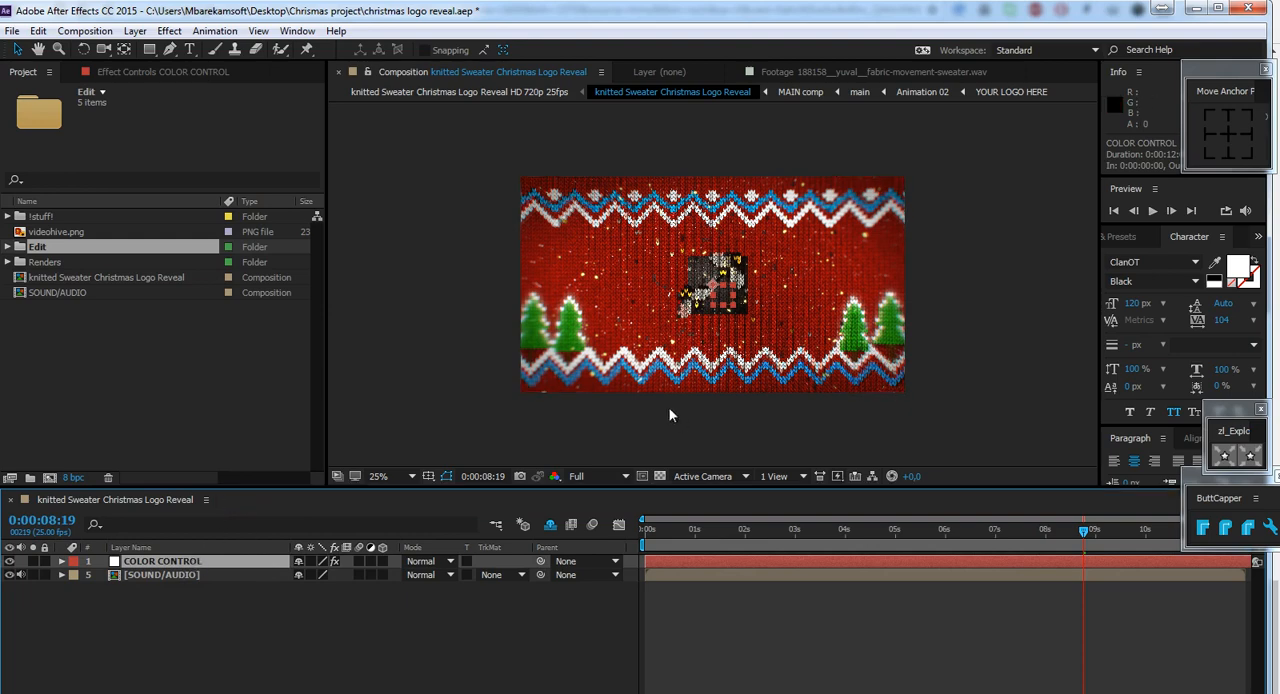
Go to 0:00:04:10 and look through the color effects of the COLOR CONTROL layer.
click(865, 528)
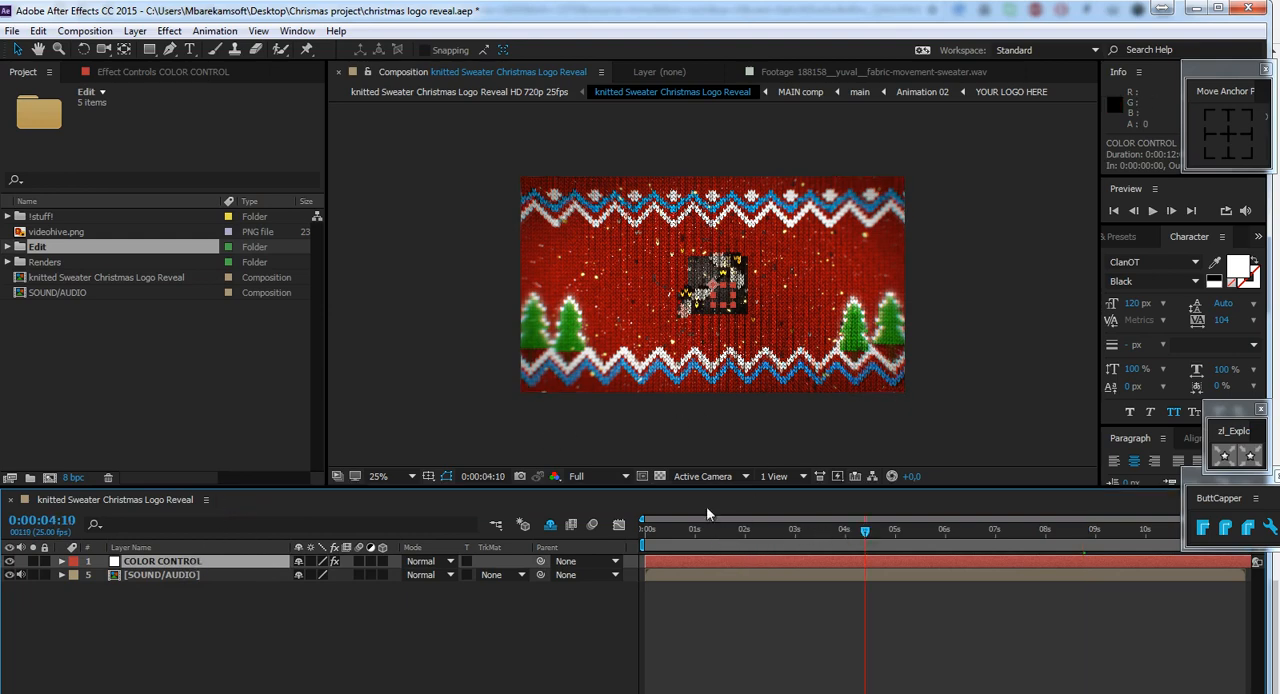
click(118, 72)
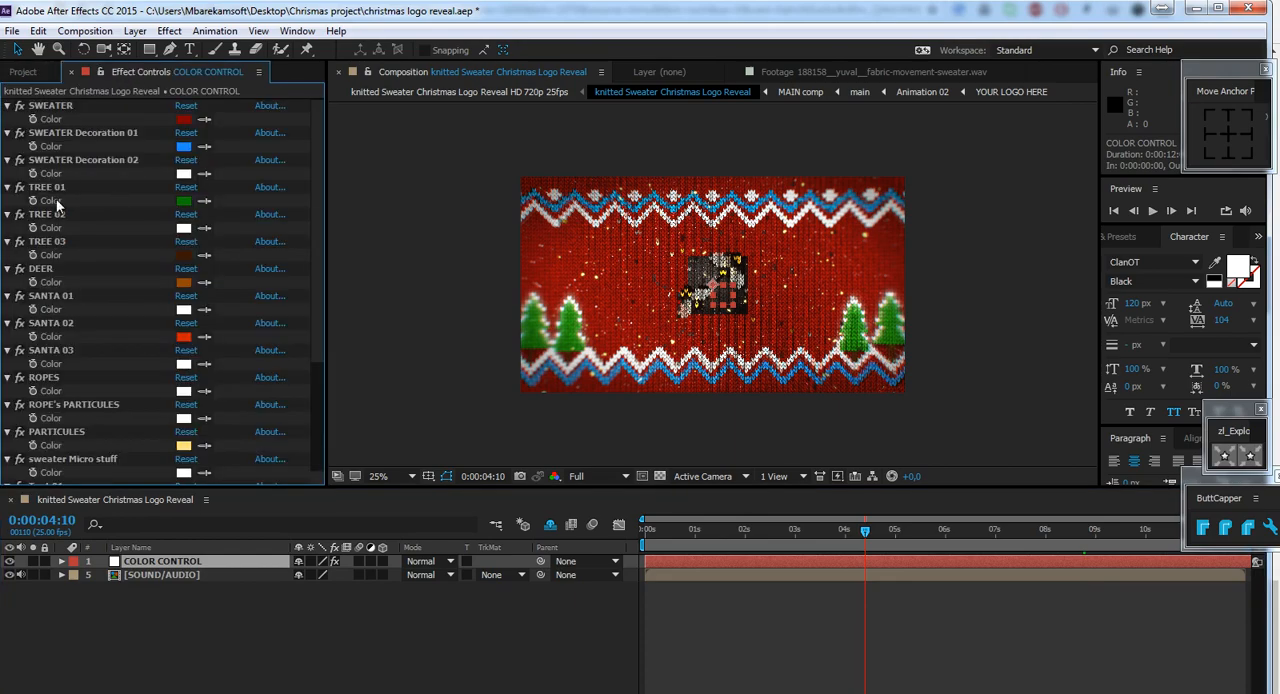
scroll(125, 234, down, 3)
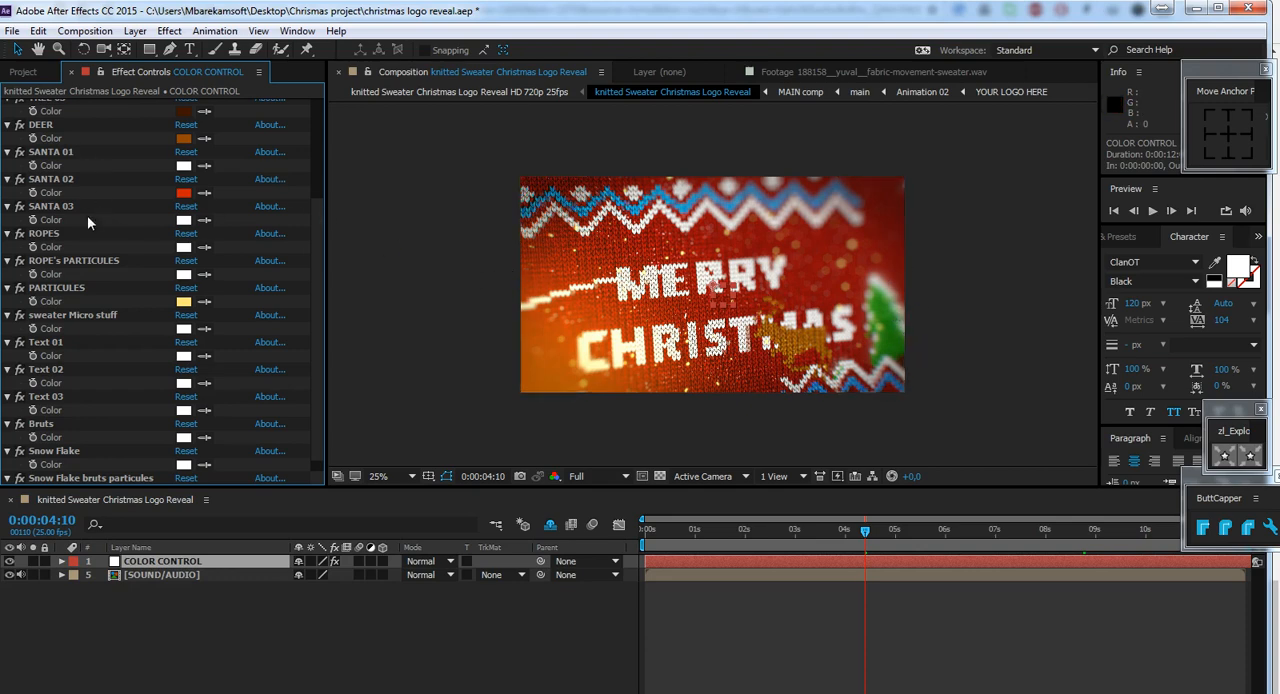
scroll(230, 206, up, 3)
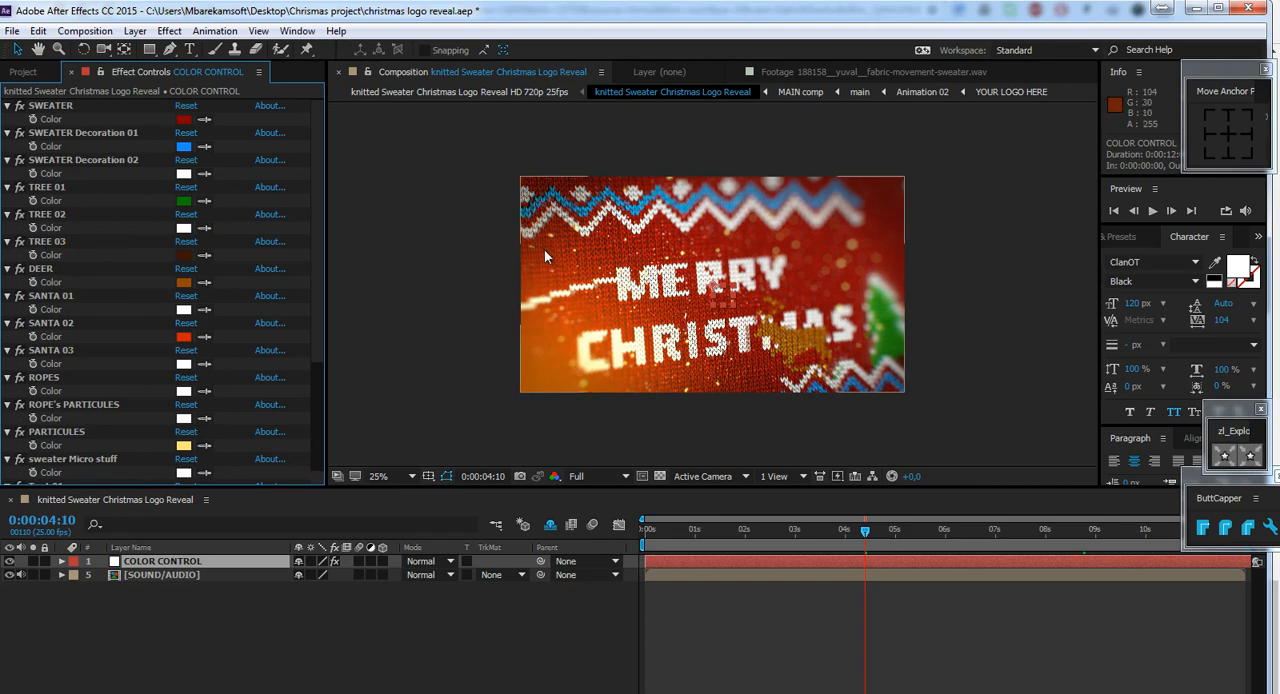
Set the SWEATER color of the COLOR CONTROL layer to blue with hue 196°, saturation 100% and brightness 50%.
click(183, 119)
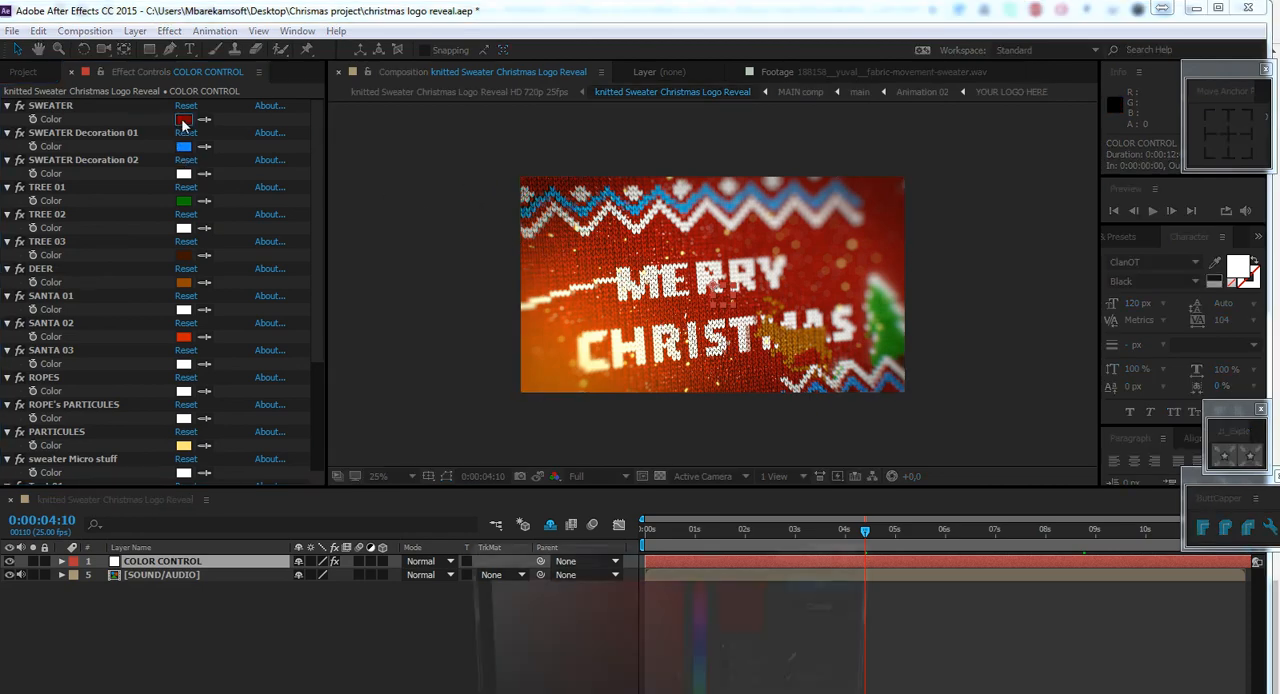
click(708, 664)
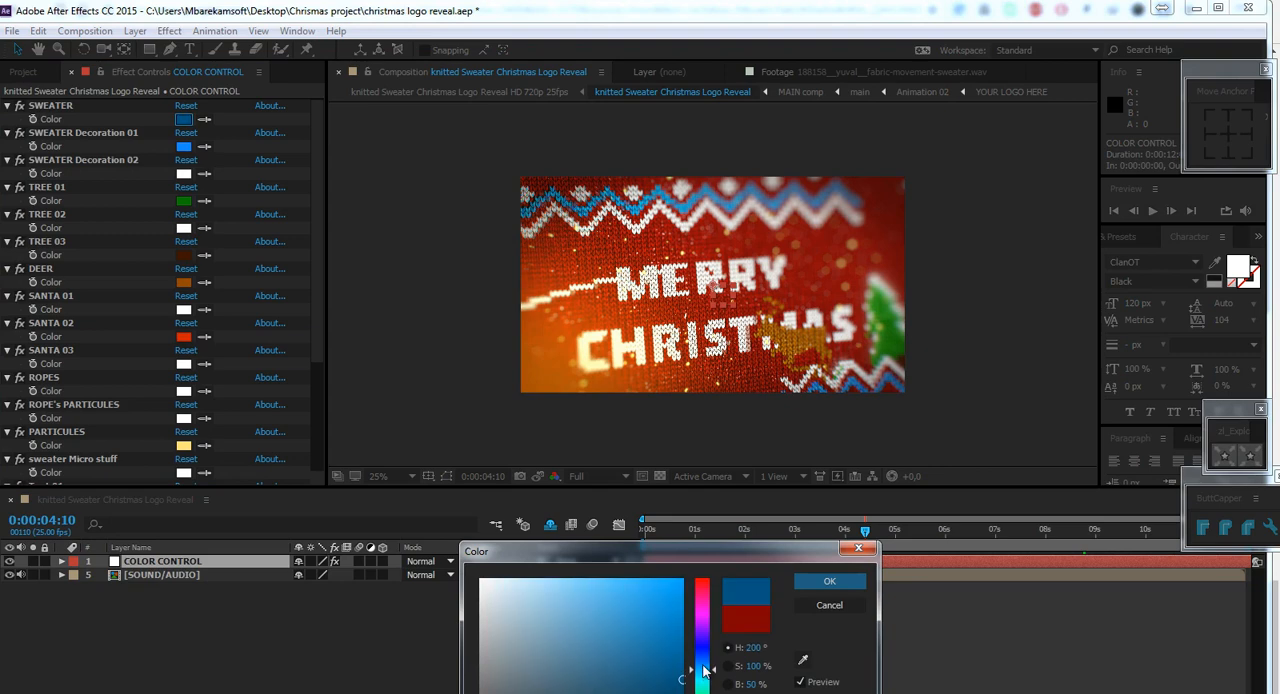
drag(702, 679, 704, 673)
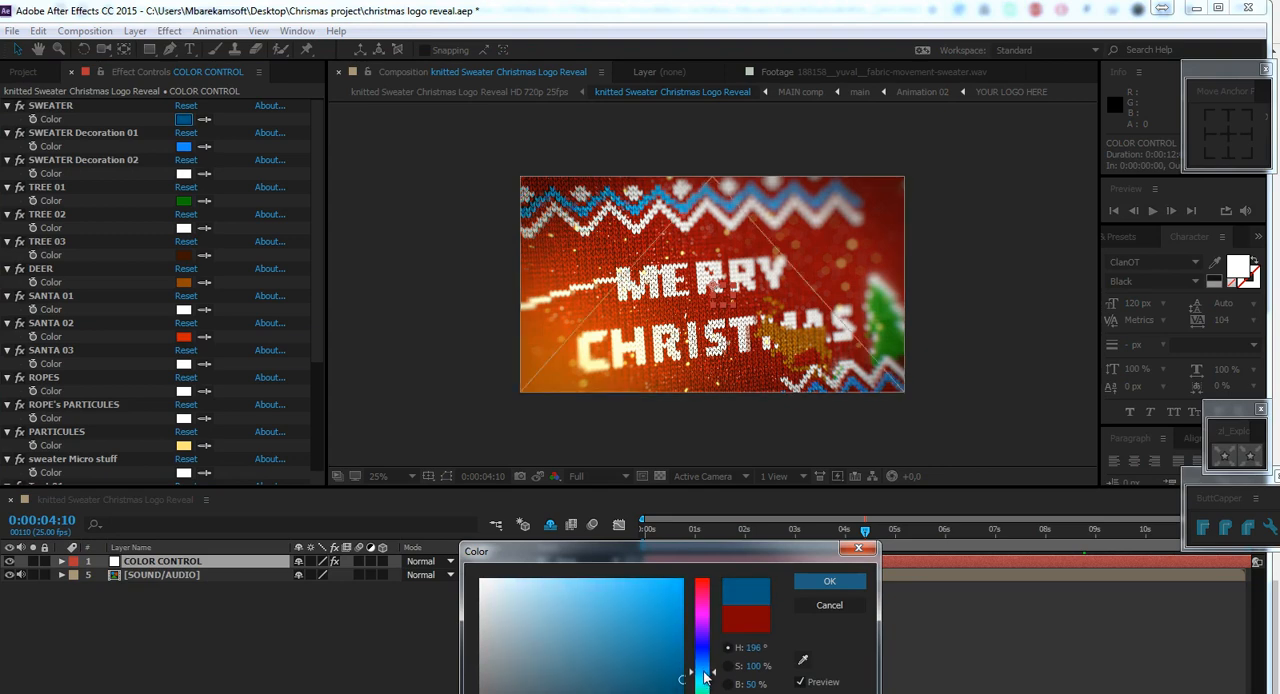
click(816, 580)
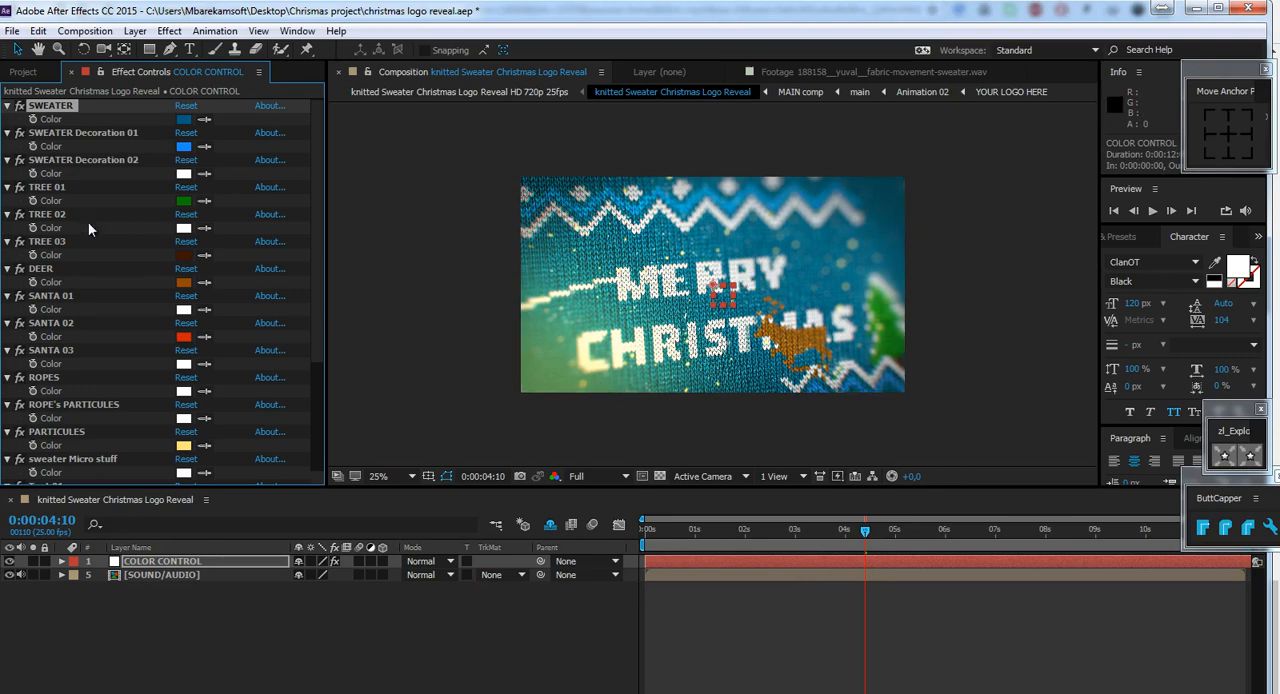
Examine the remaining COLOR CONTROL colors, from the sweater decorations and trees to the texts and snowflakes.
scroll(80, 212, down, 4)
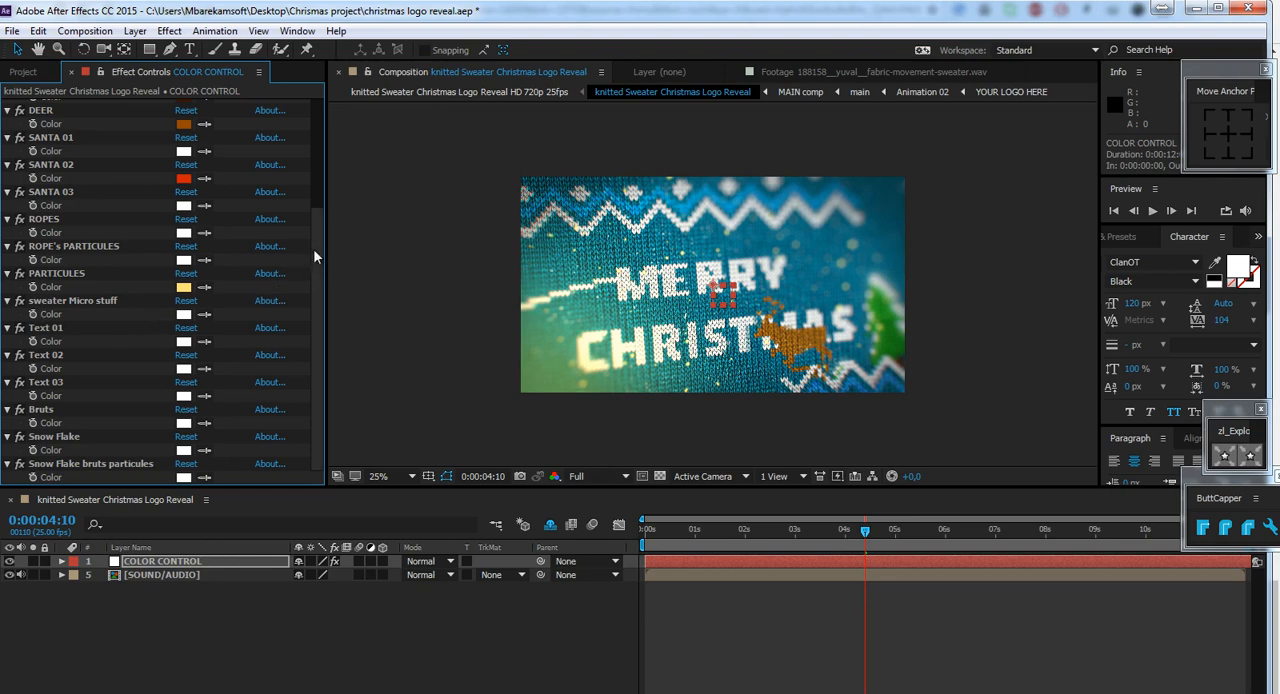
scroll(318, 200, up, 3)
scroll(318, 201, up, 1)
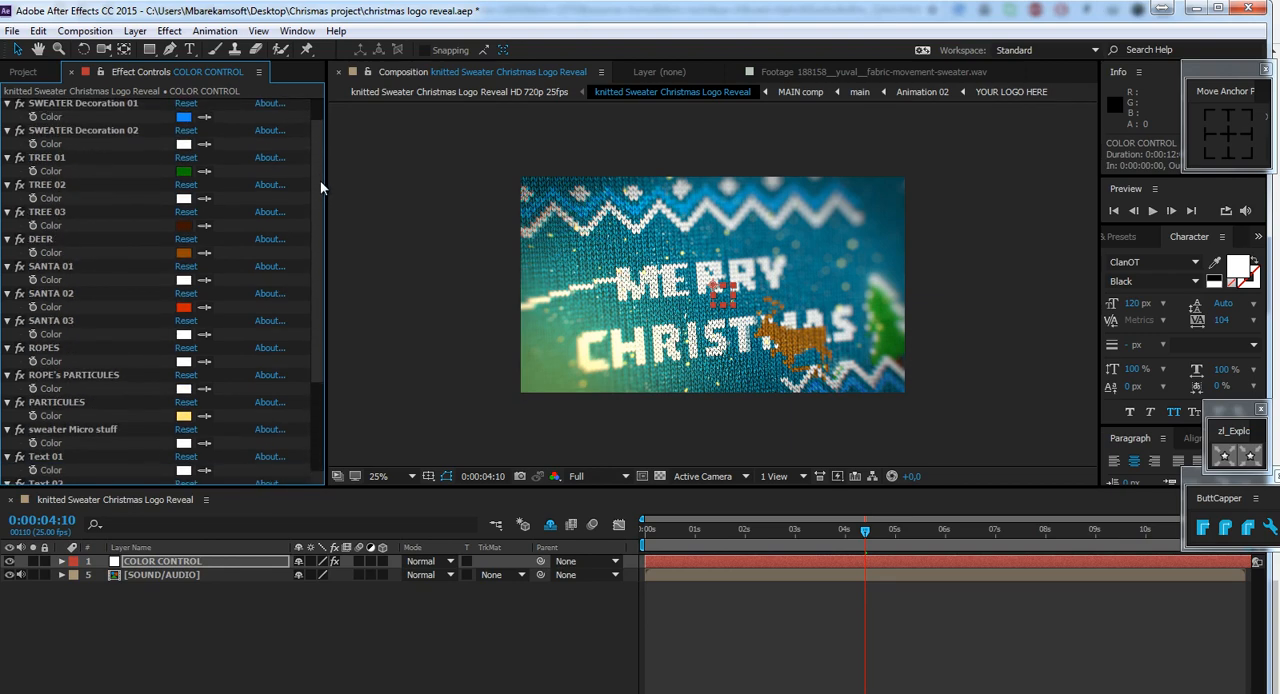
scroll(320, 181, up, 1)
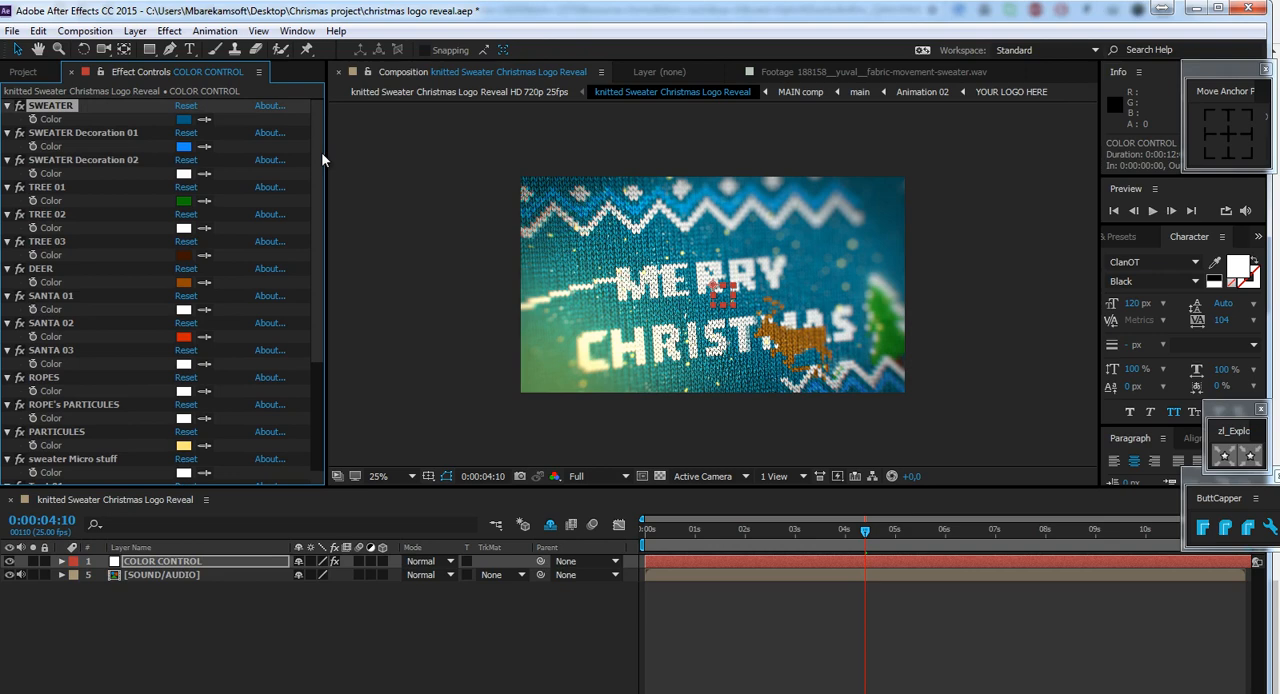
scroll(315, 220, down, 5)
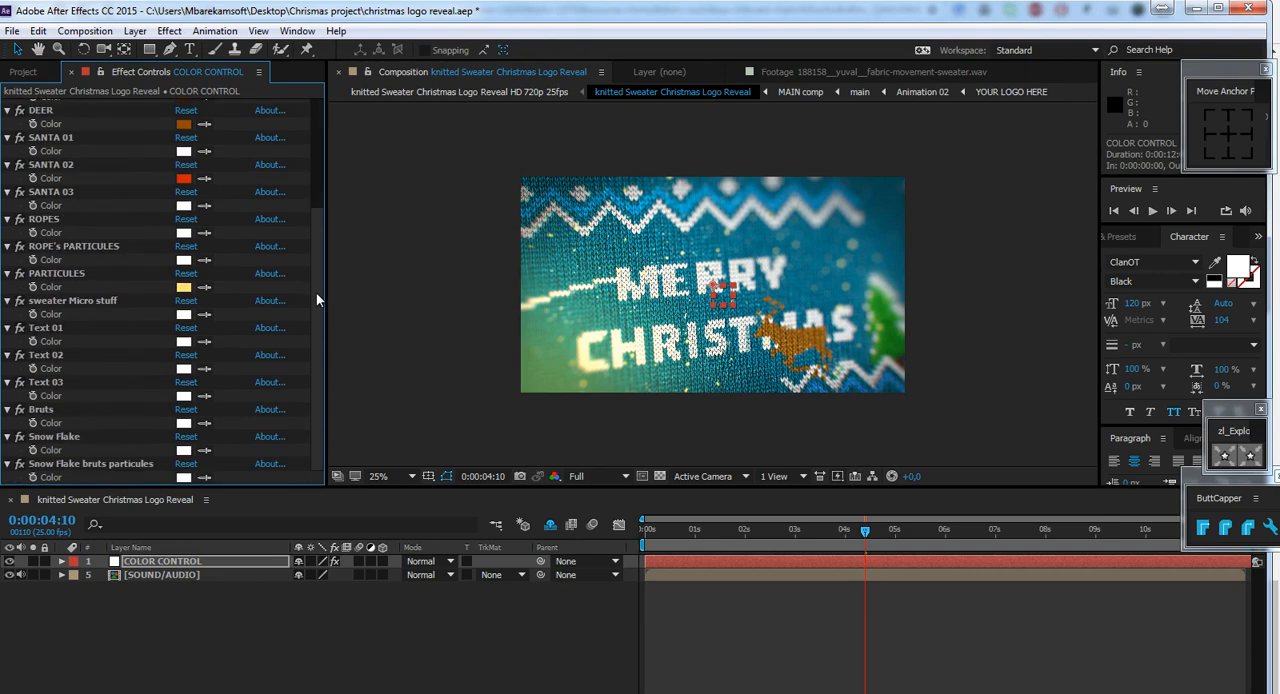
Open the SOUND/AUDIO composition from the project and select all of its audio layers.
click(26, 72)
click(106, 357)
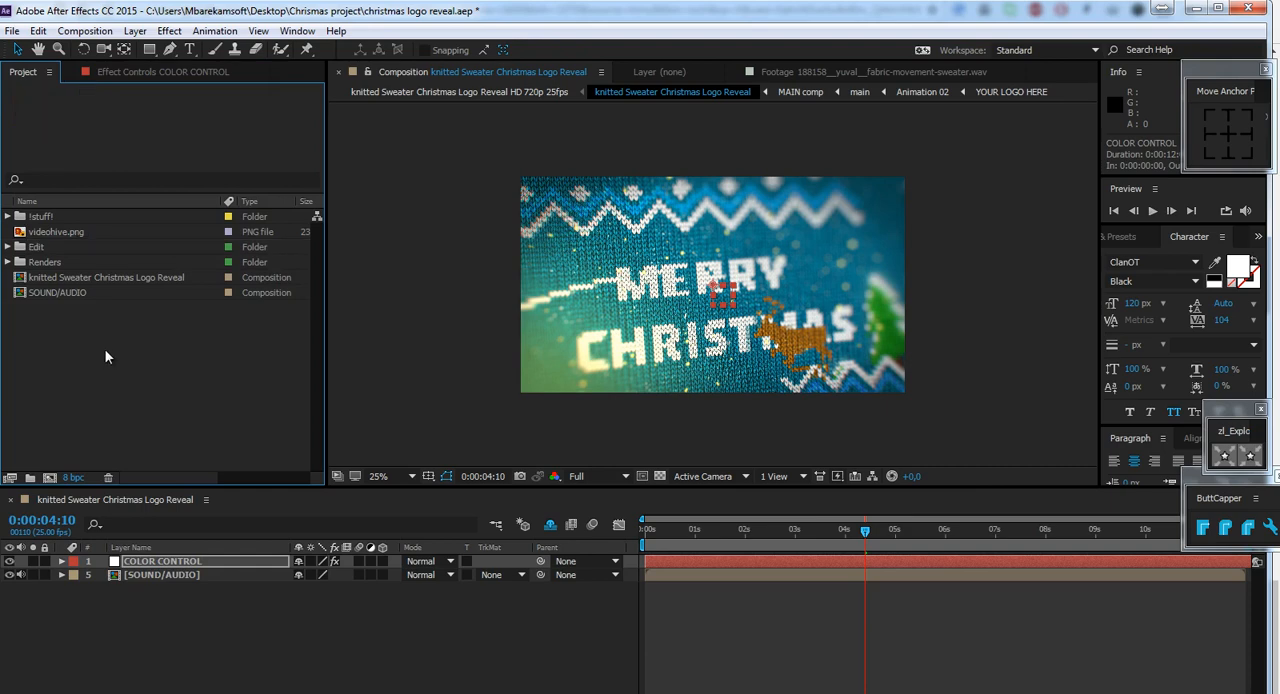
click(66, 291)
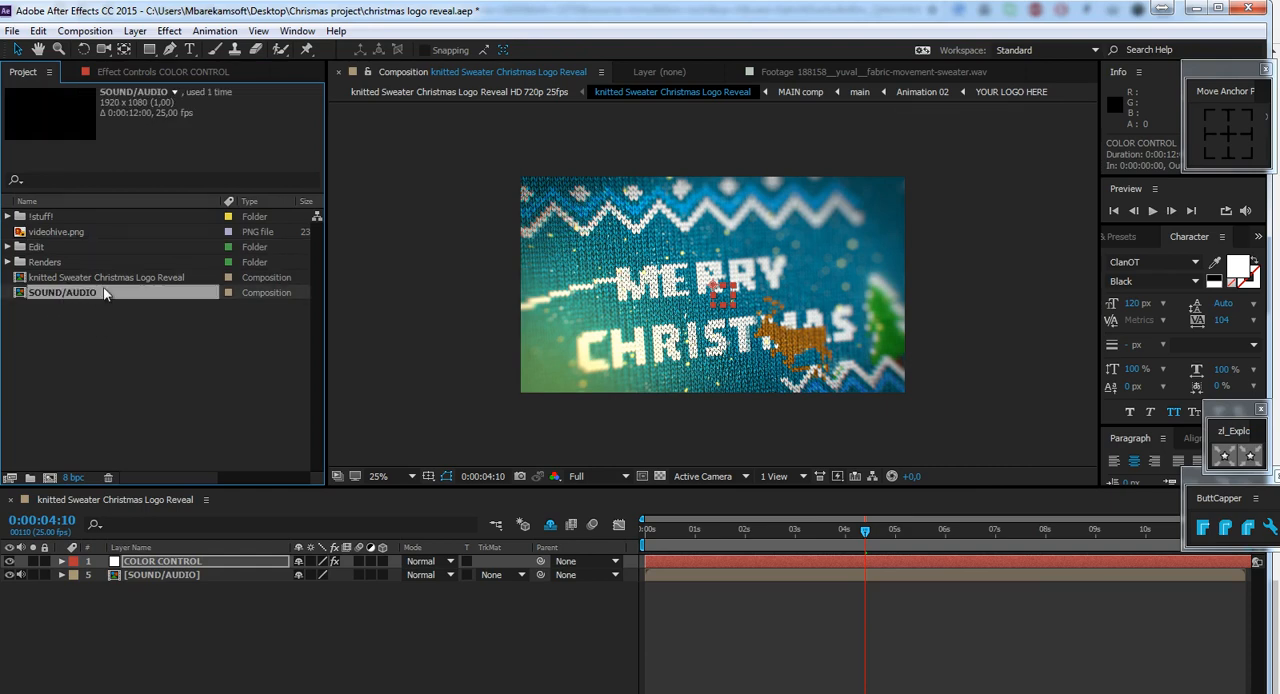
double_click(106, 293)
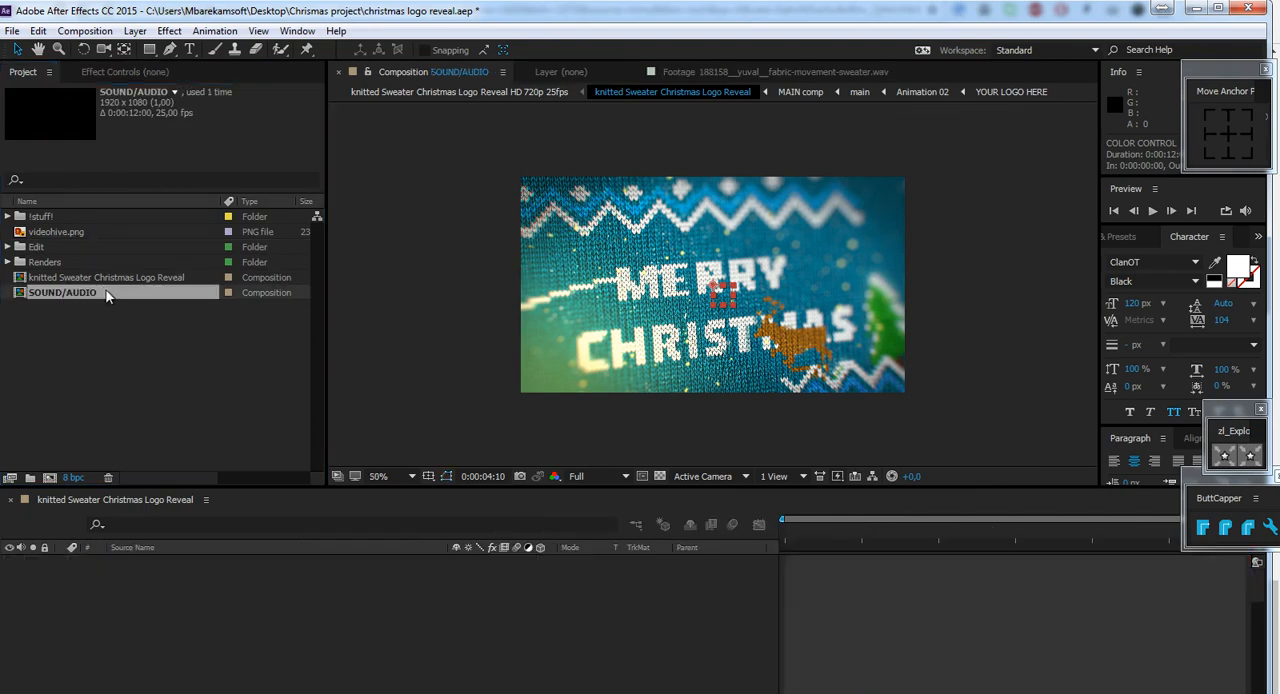
drag(672, 668, 188, 526)
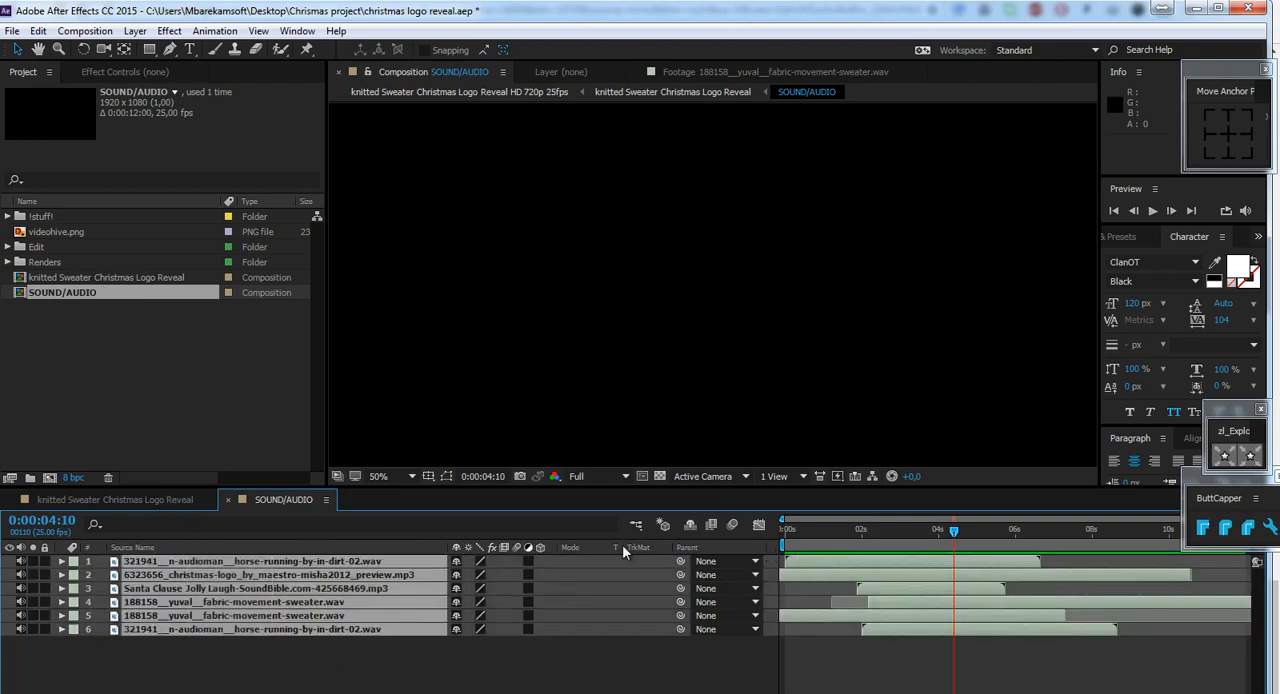
drag(670, 548, 429, 552)
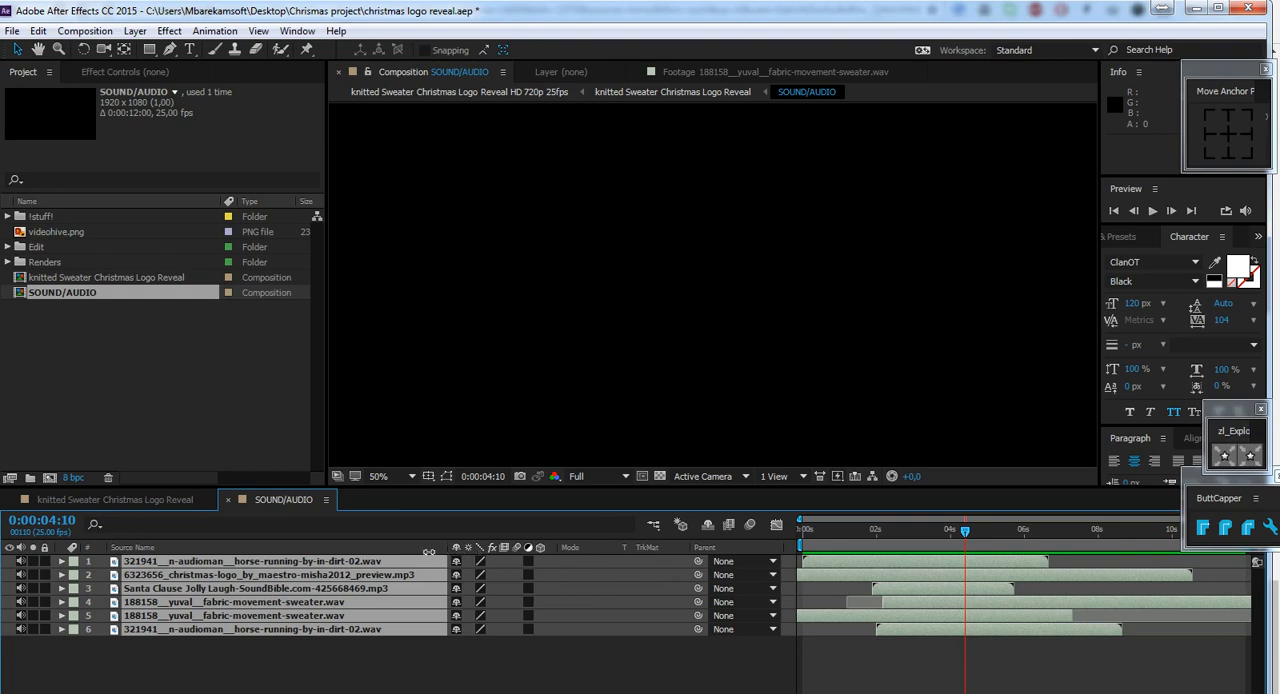
Inspect the Santa Clause Jolly Laugh sound layer at 0:00:02:04, and return to the knitted Sweater Christmas Logo Reveal composition.
click(858, 533)
click(400, 655)
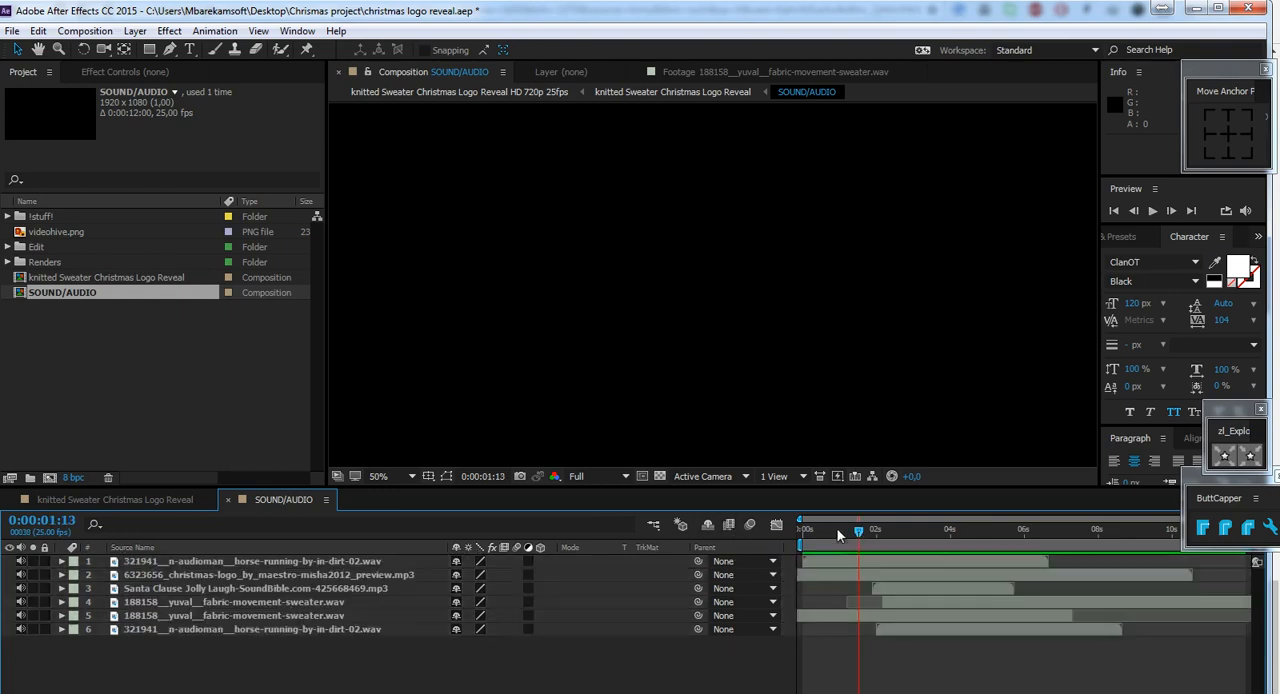
drag(860, 530, 882, 532)
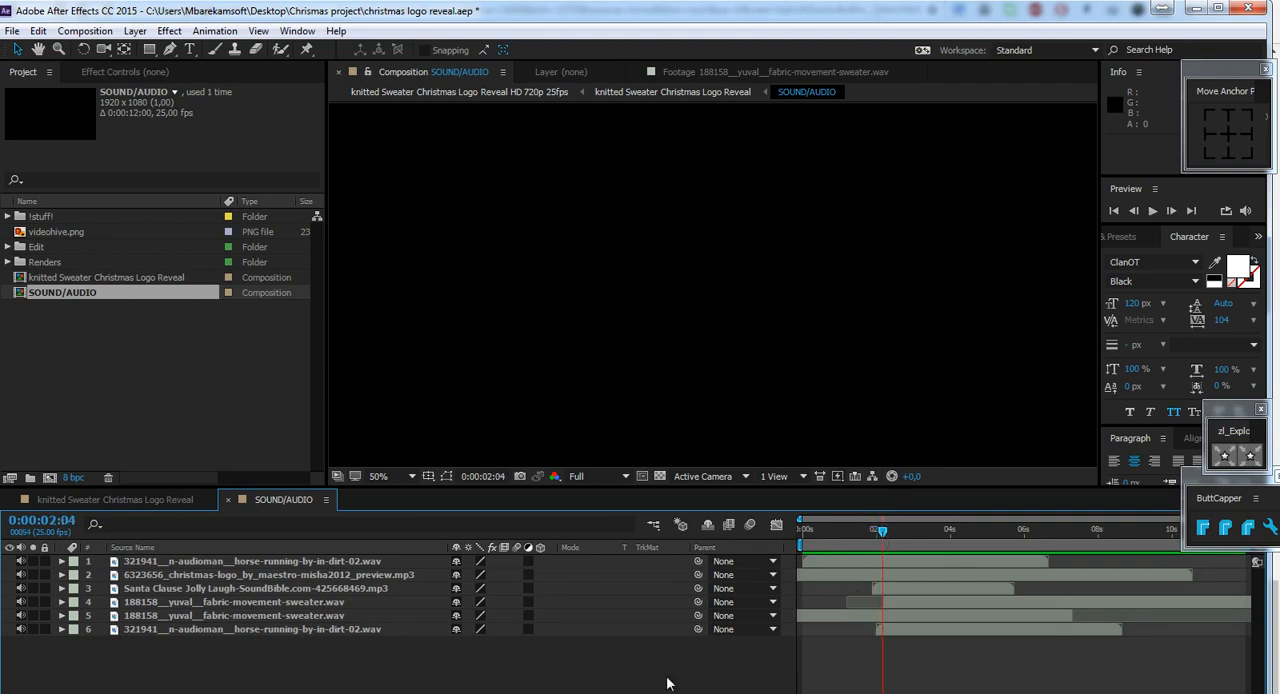
click(232, 588)
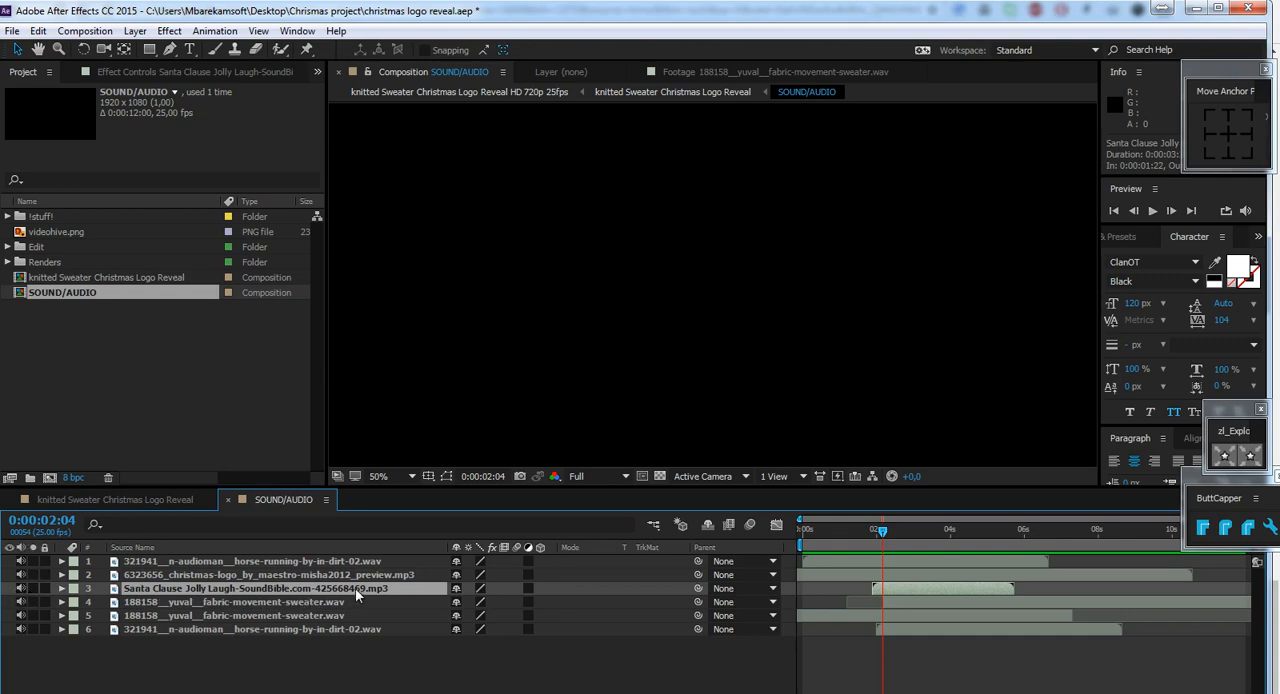
click(137, 500)
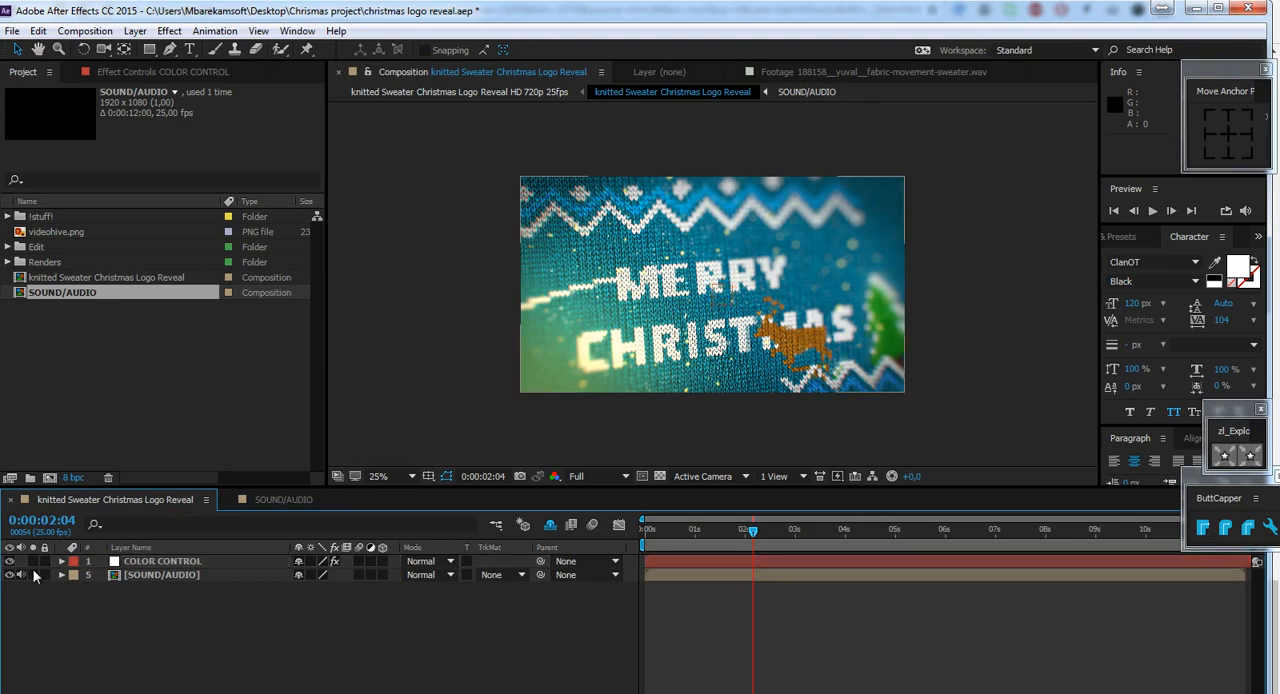